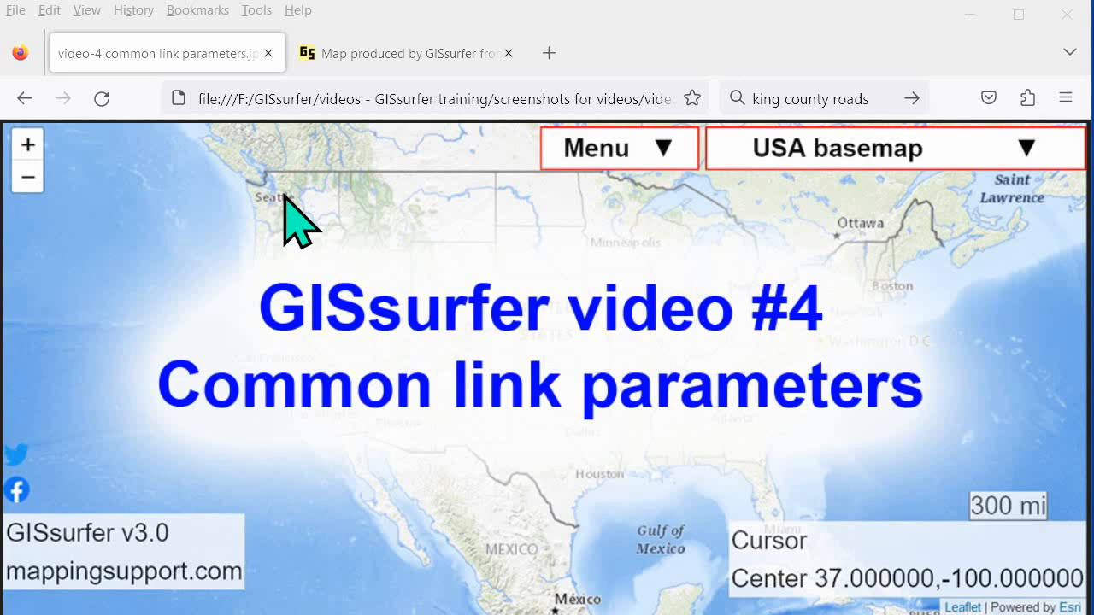
# Step: Switch to the GISsurfer default map and examine its web address
pyautogui.click(349, 53)
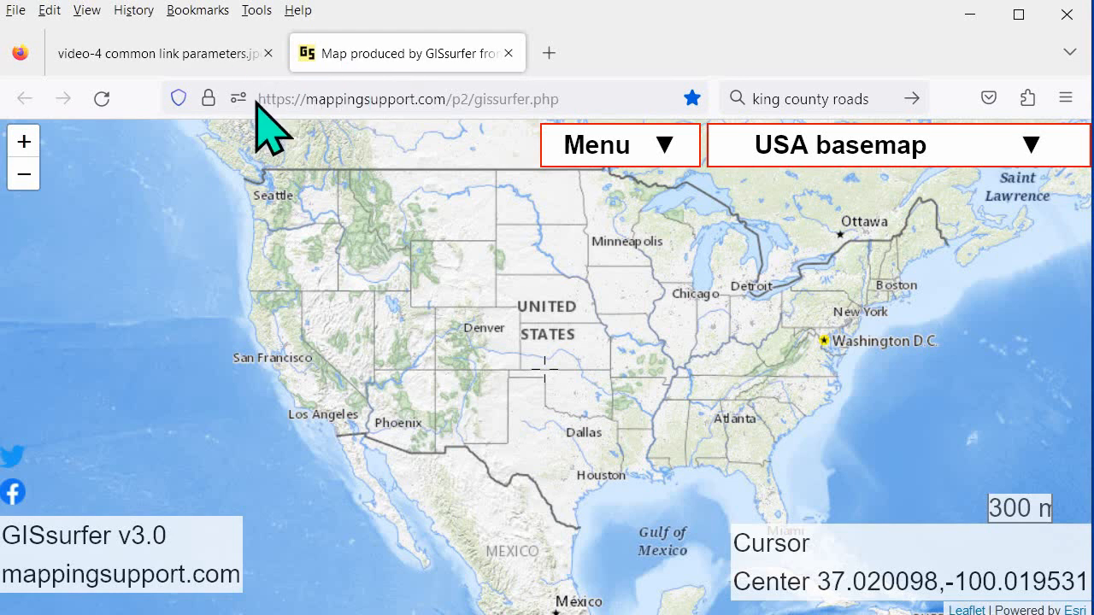
pyautogui.moveTo(261, 98); pyautogui.dragTo(581, 103)
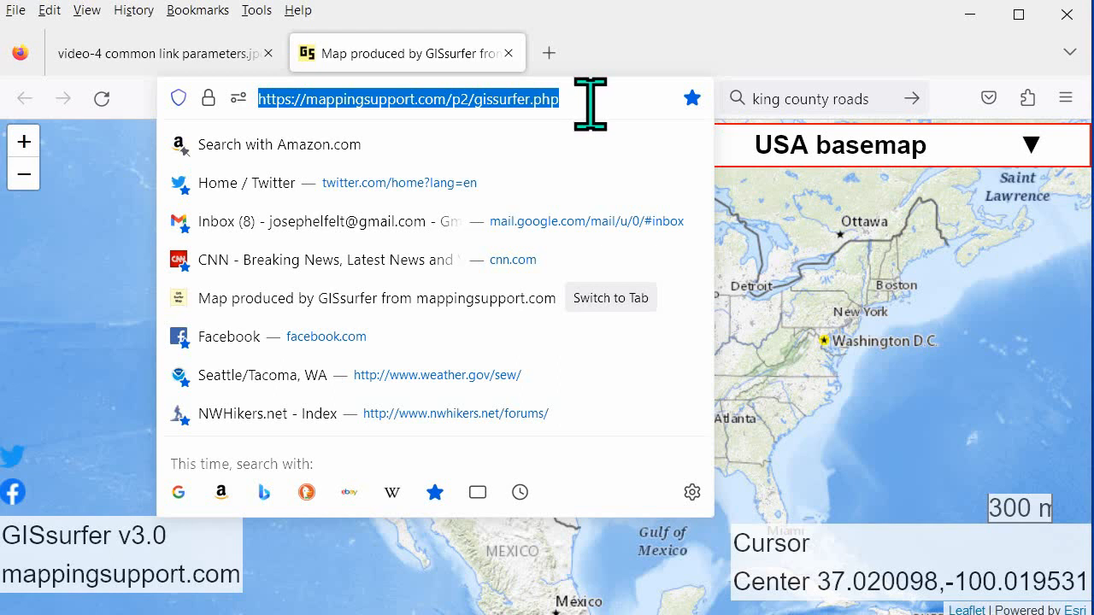
pyautogui.click(111, 280)
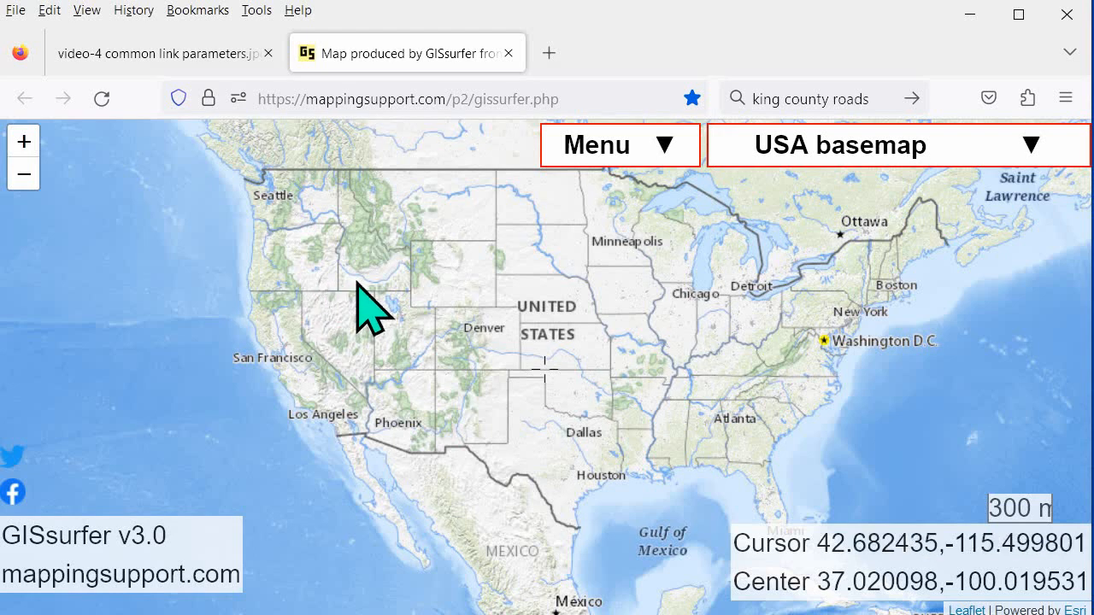
# Step: Generate a GISsurfer link to the current map and copy it
pyautogui.click(594, 144)
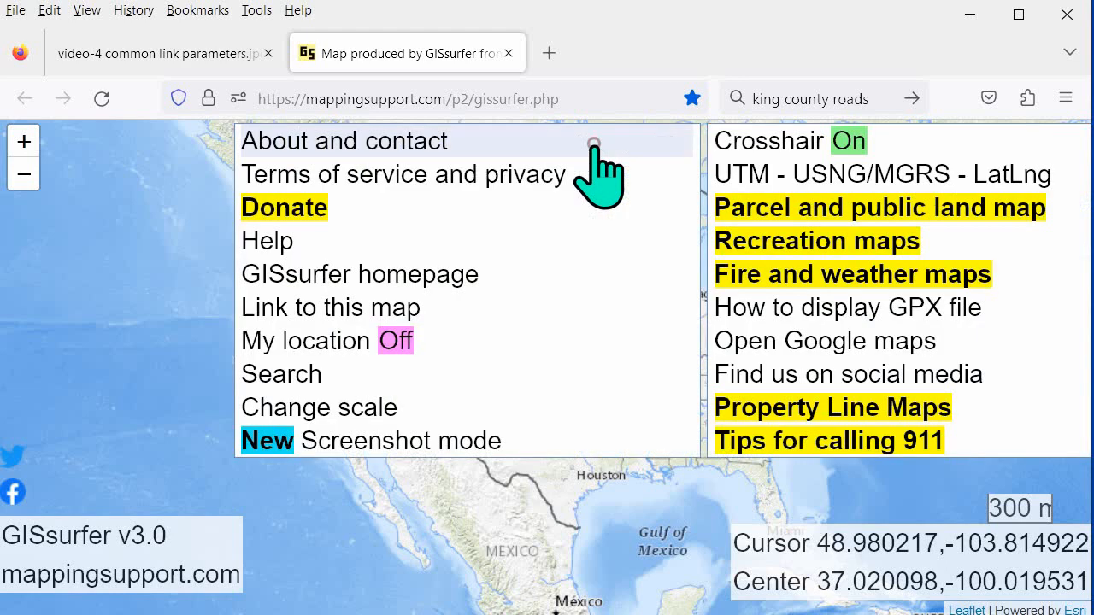
pyautogui.click(364, 309)
pyautogui.rightClick(419, 481)
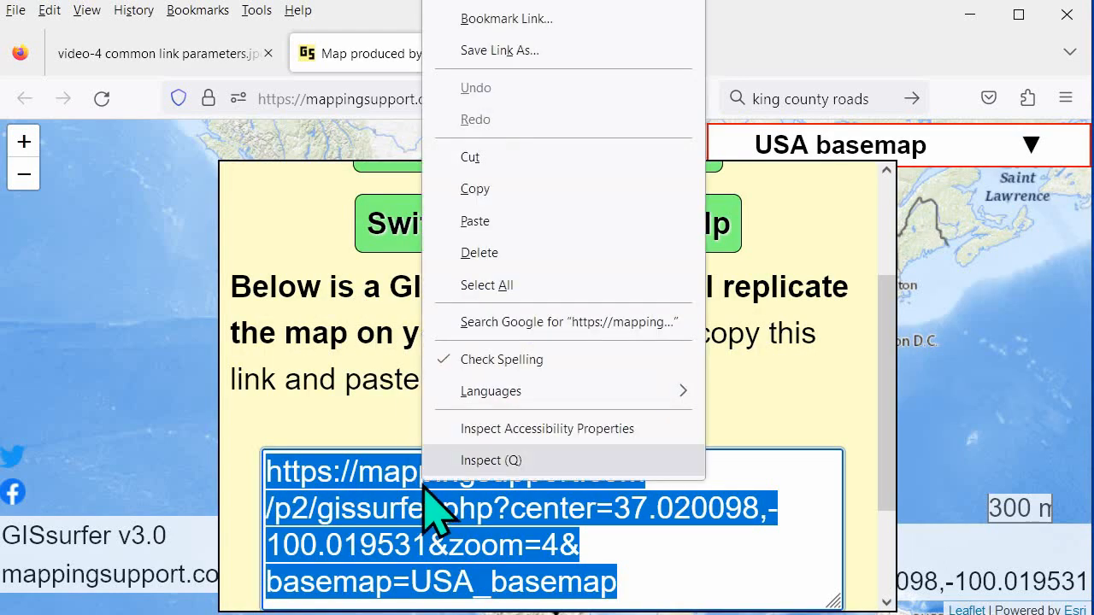
pyautogui.click(498, 192)
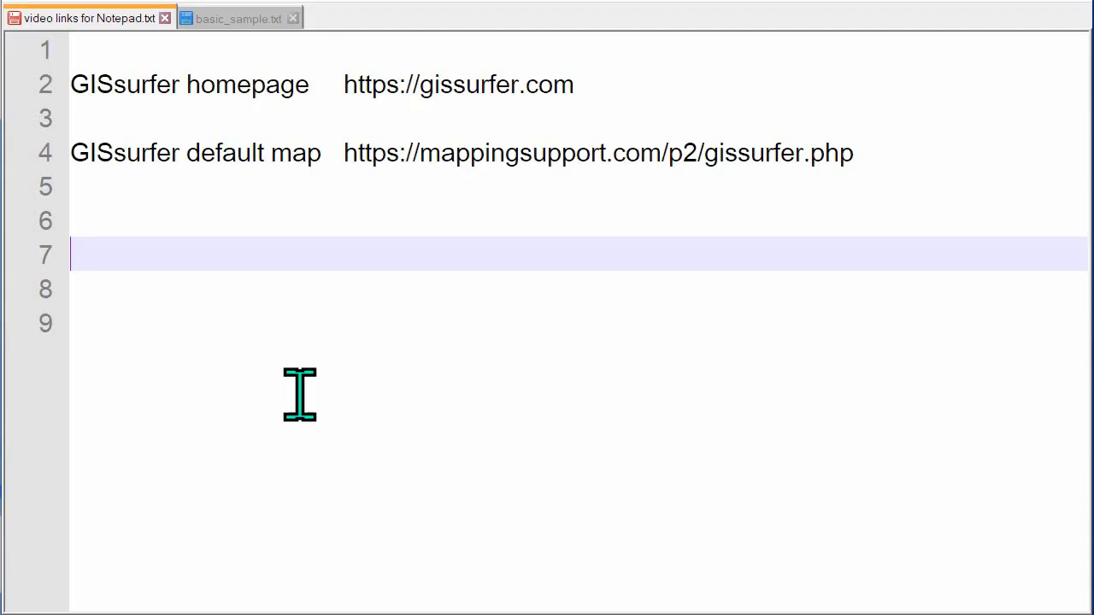
# Step: Paste the copied map link onto line 6 of the text file "video links for Notepad.txt"
pyautogui.click(86, 229)
pyautogui.rightClick(83, 229)
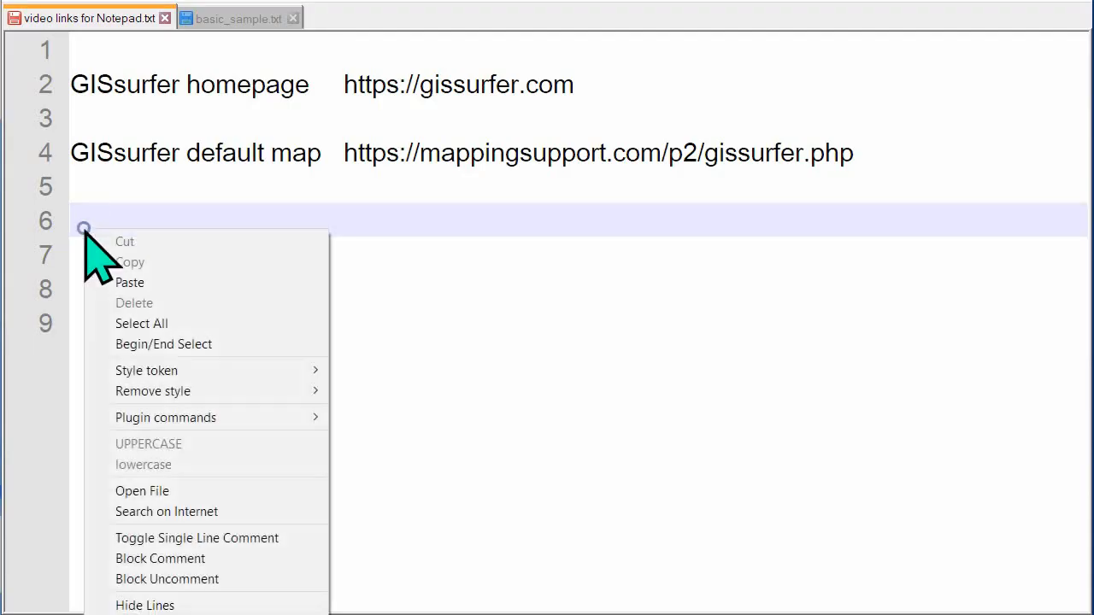
pyautogui.click(133, 285)
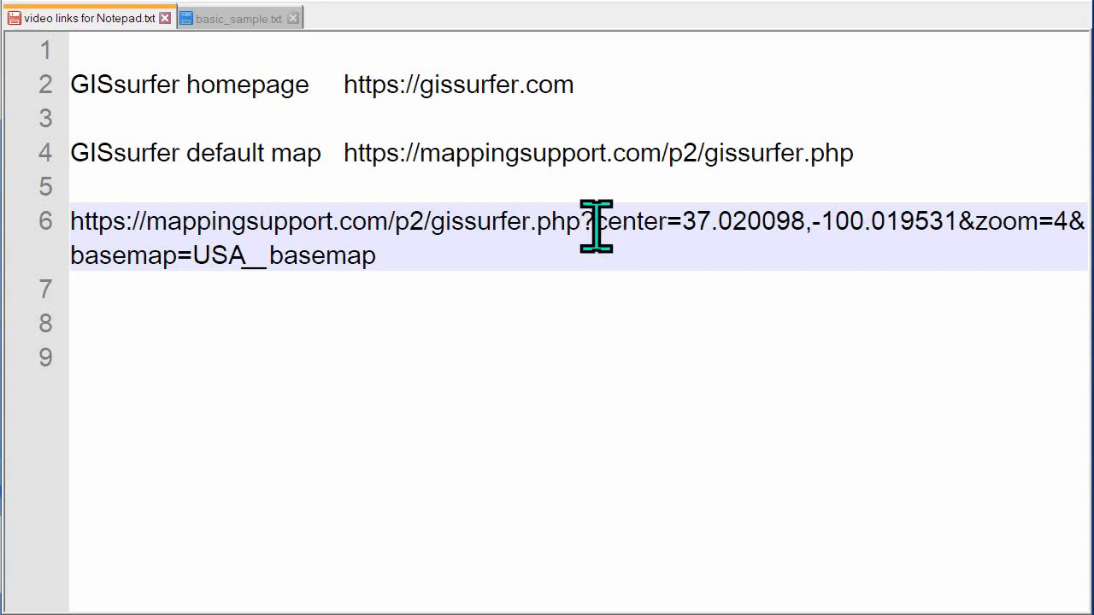
# Step: Split the pasted link after the question mark and before each ampersand, giving the center, zoom and basemap parameters their own lines
pyautogui.press('Return')
pyautogui.press('Return')
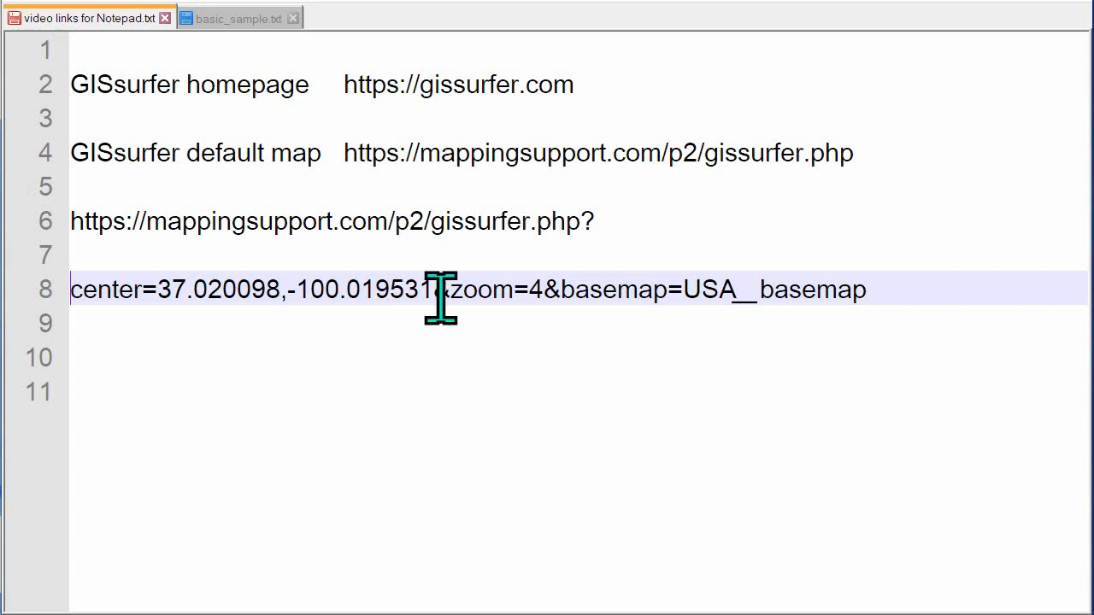
pyautogui.click(438, 291)
pyautogui.press('Return')
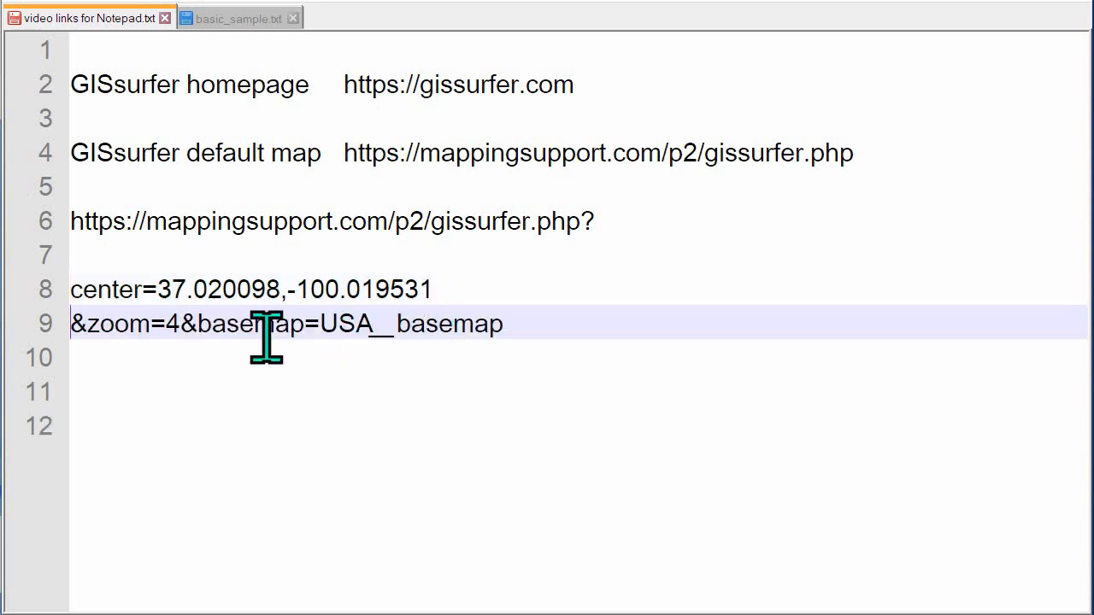
pyautogui.click(182, 333)
pyautogui.press('Return')
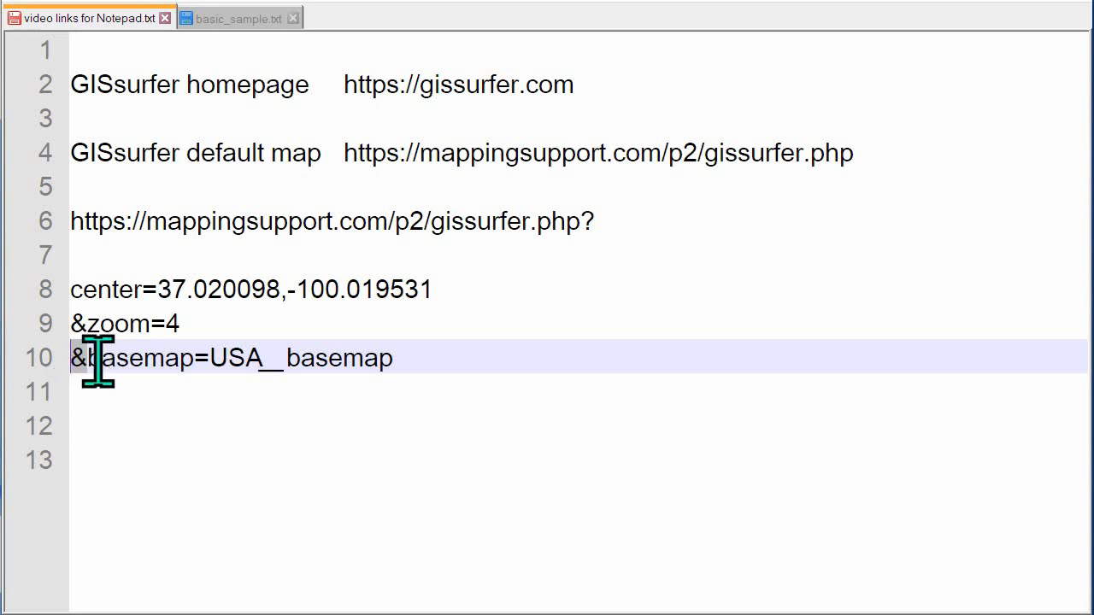
# Step: Examine the basemap parameter's name and its value in the split link
pyautogui.moveTo(89, 359); pyautogui.dragTo(188, 359)
pyautogui.click(192, 422)
pyautogui.click(192, 358)
pyautogui.click(215, 456)
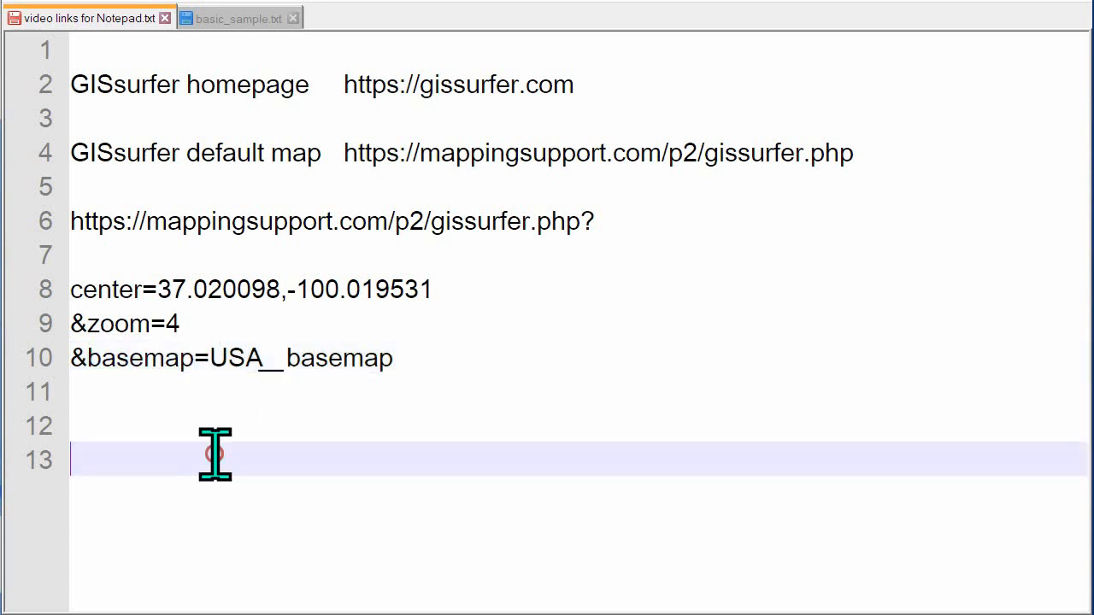
pyautogui.click(212, 360)
pyautogui.moveTo(212, 360); pyautogui.dragTo(393, 360)
pyautogui.click(330, 453)
# Step: Rejoin the center, zoom and basemap parameters with the base address into one continuous link on line 6
pyautogui.click(612, 218)
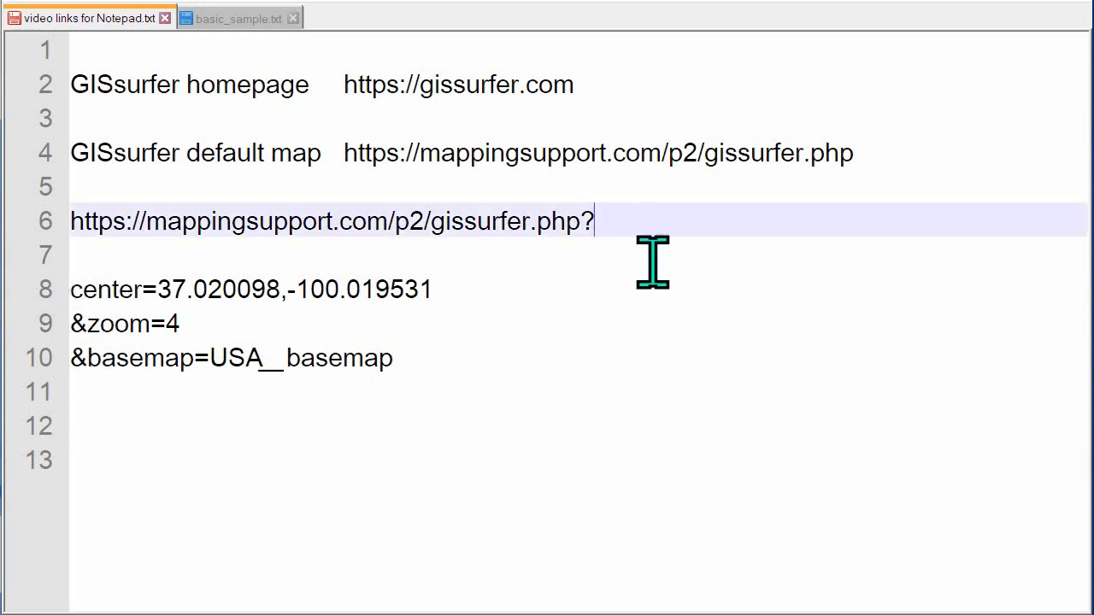
pyautogui.press('Delete')
pyautogui.press('Delete')
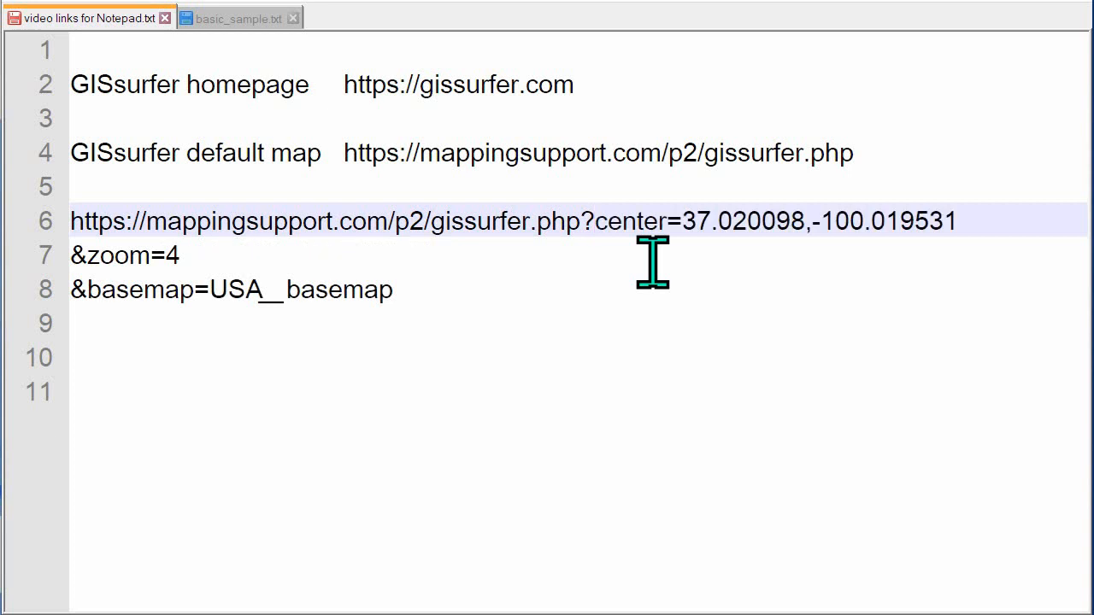
pyautogui.press('Delete')
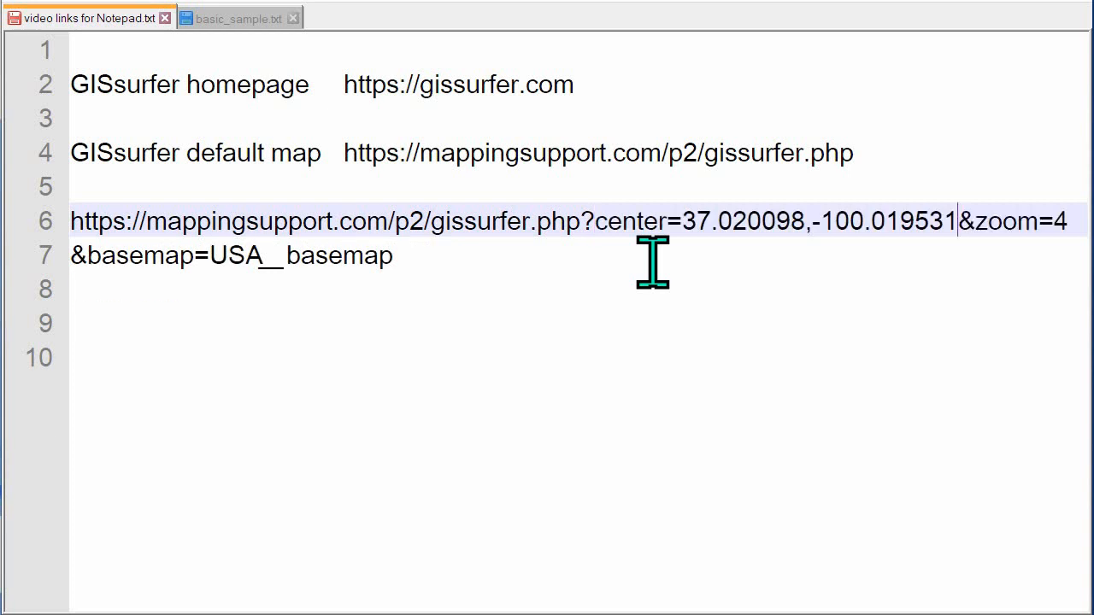
pyautogui.press('Delete')
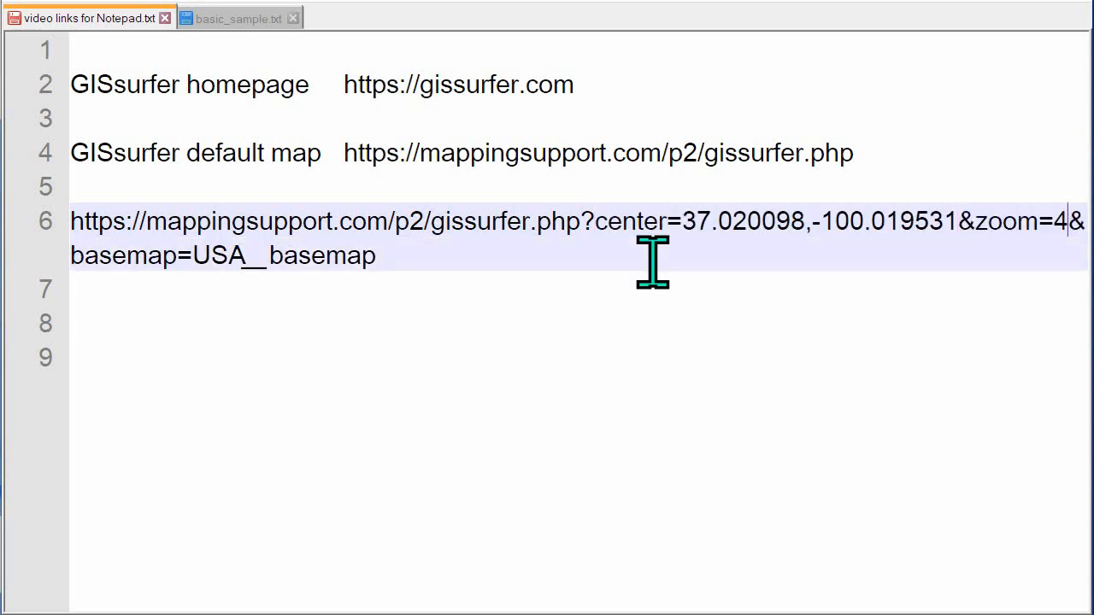
# Step: Copy the complete map link from line 6 of the text file
pyautogui.moveTo(385, 256); pyautogui.dragTo(68, 225)
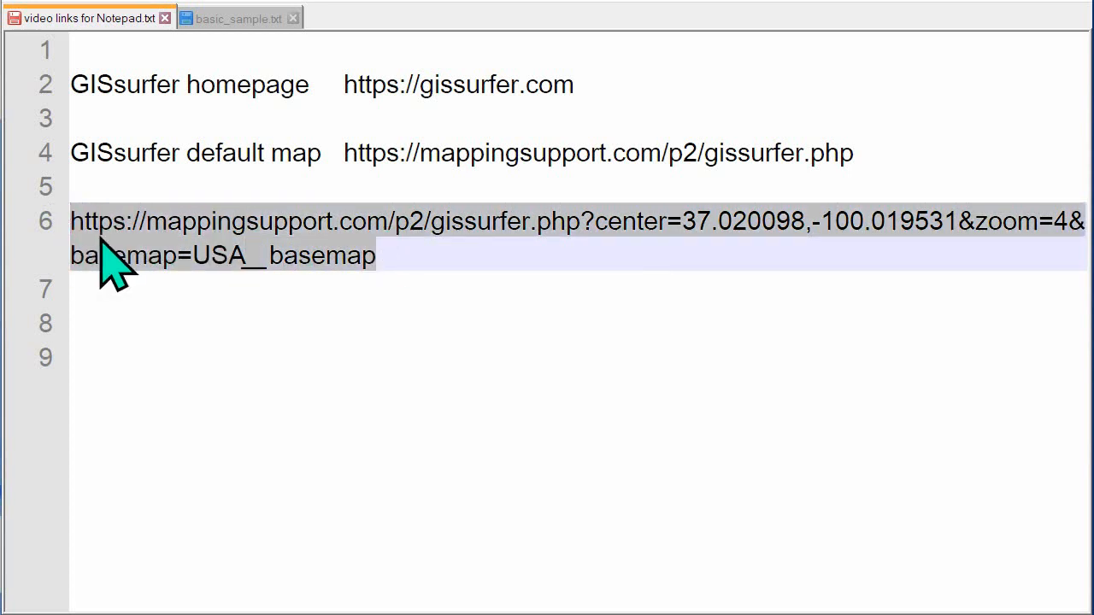
pyautogui.rightClick(102, 241)
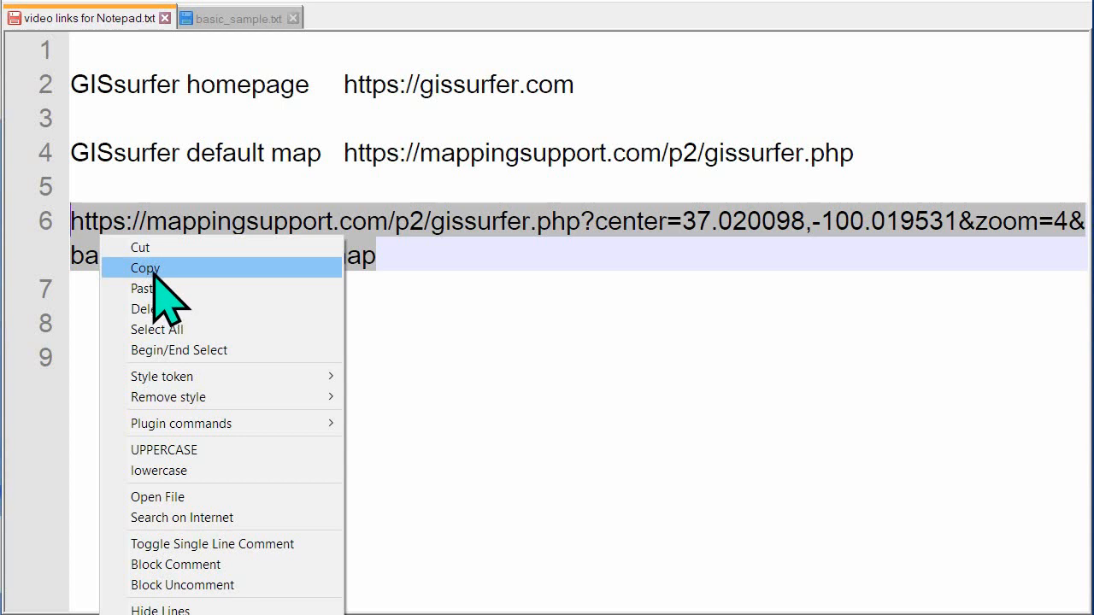
pyautogui.click(153, 271)
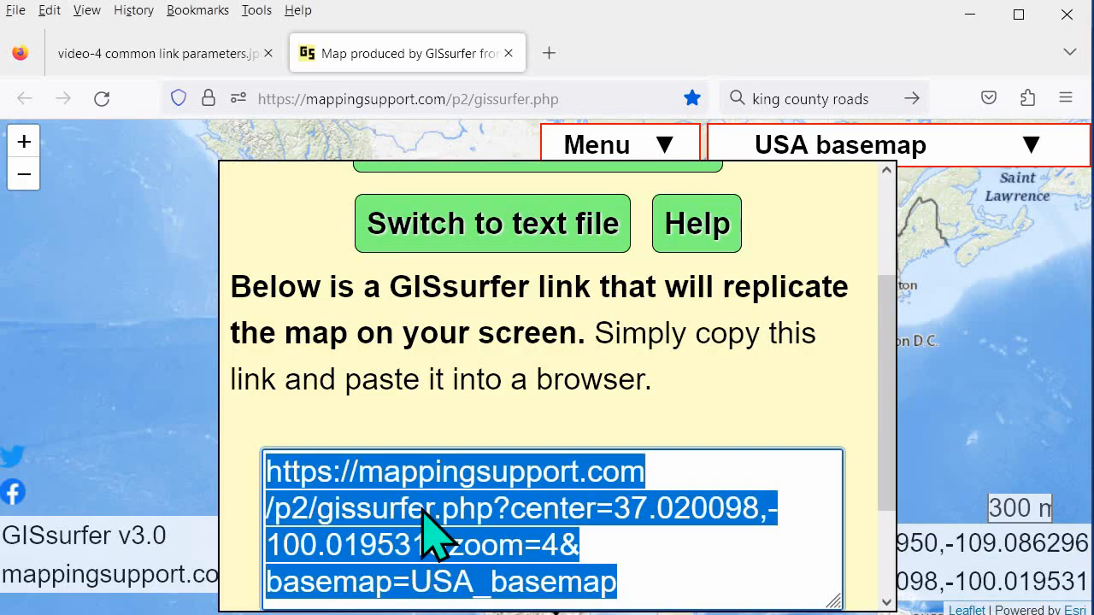
# Step: Switch to Firefox, load the copied map link in a new browser tab and check the parameters in its address
pyautogui.click(549, 53)
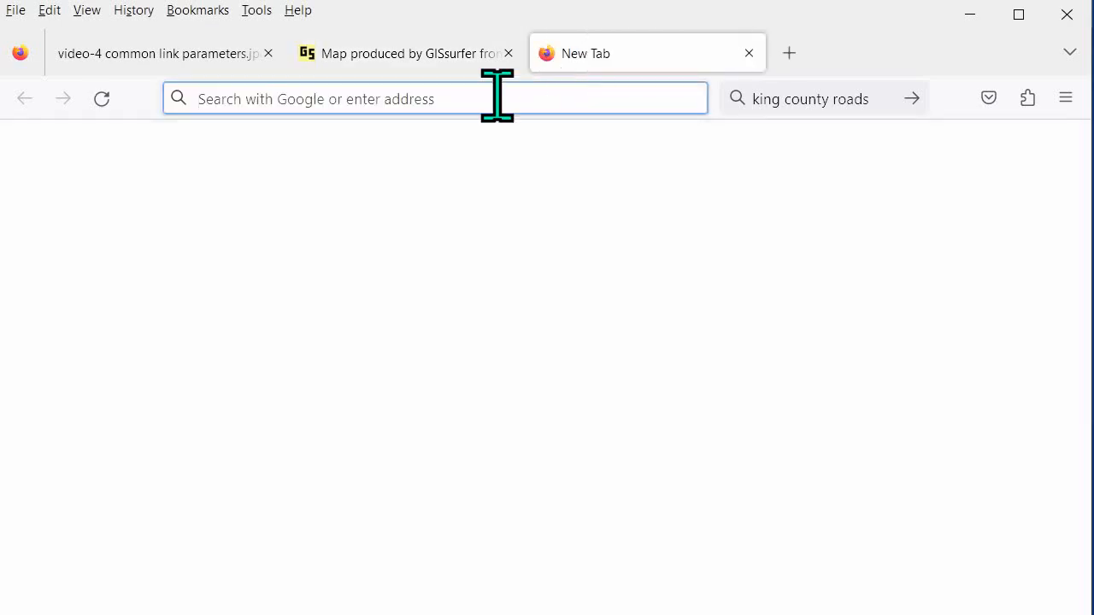
pyautogui.click(415, 97)
pyautogui.rightClick(420, 97)
pyautogui.click(462, 250)
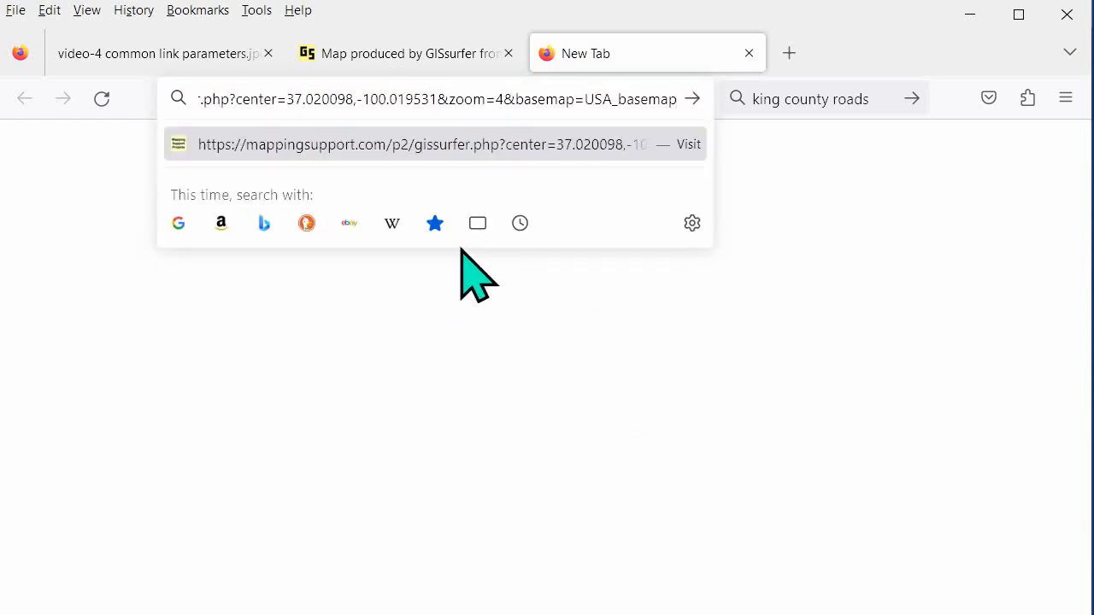
pyautogui.press('Return')
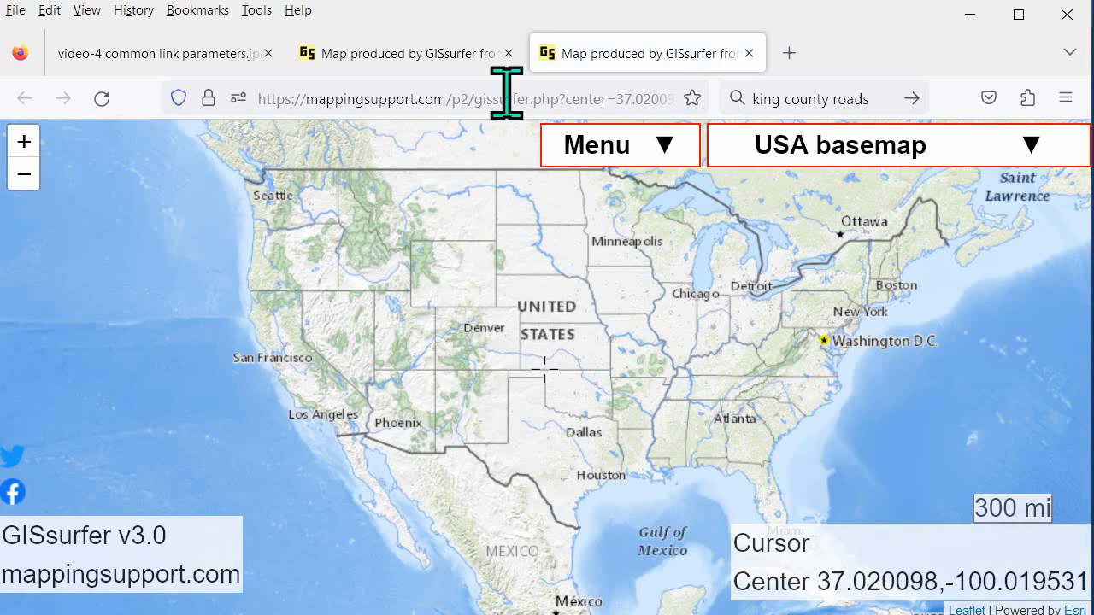
pyautogui.moveTo(557, 100); pyautogui.dragTo(779, 120)
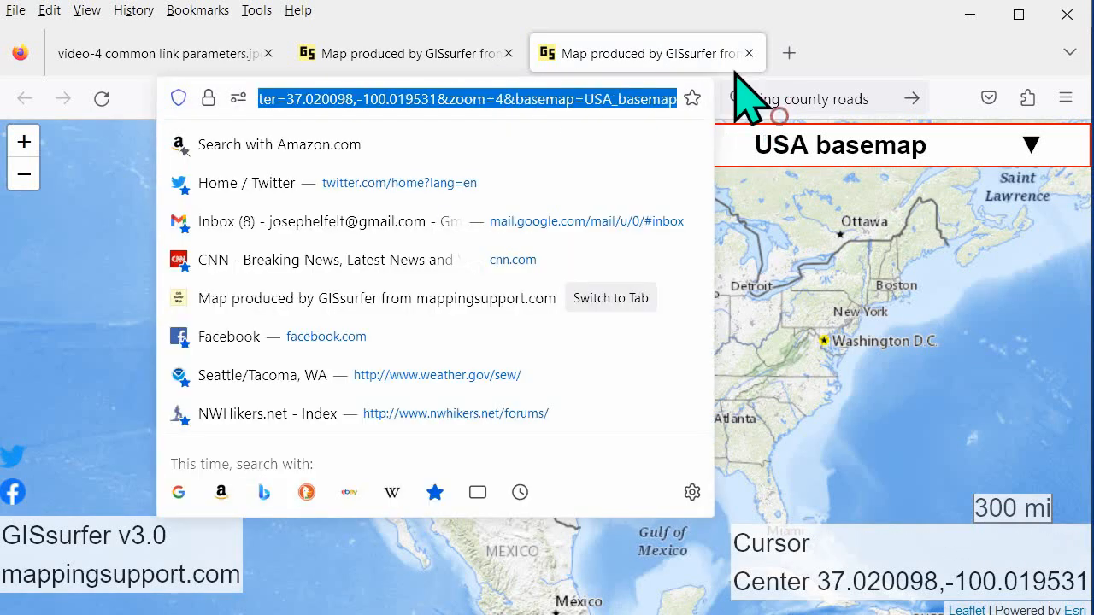
pyautogui.click(94, 235)
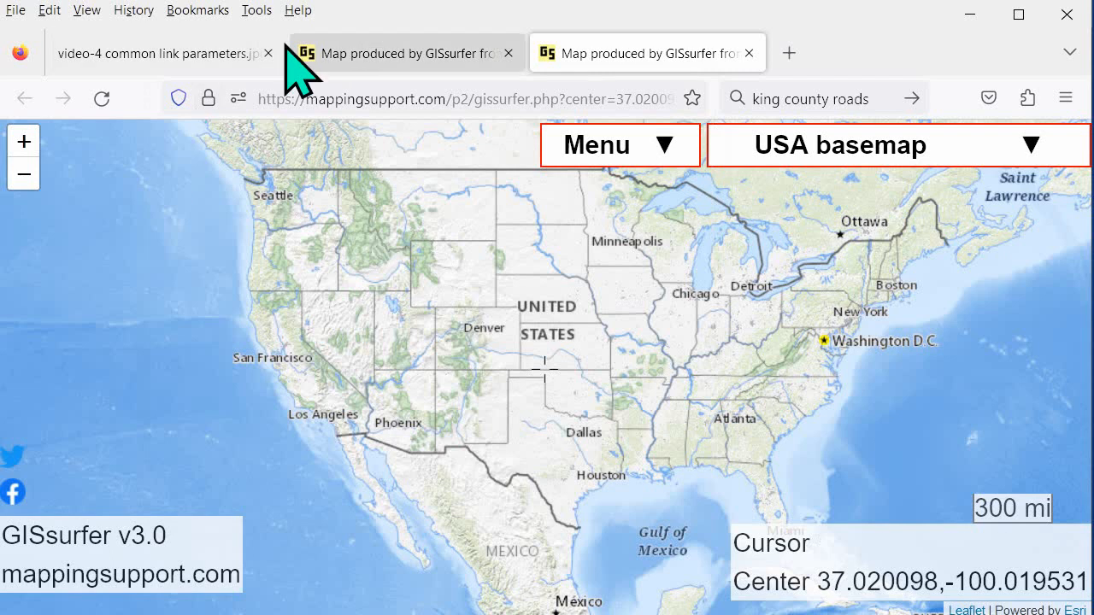
# Step: Return to the original default map and close its map link window
pyautogui.click(386, 53)
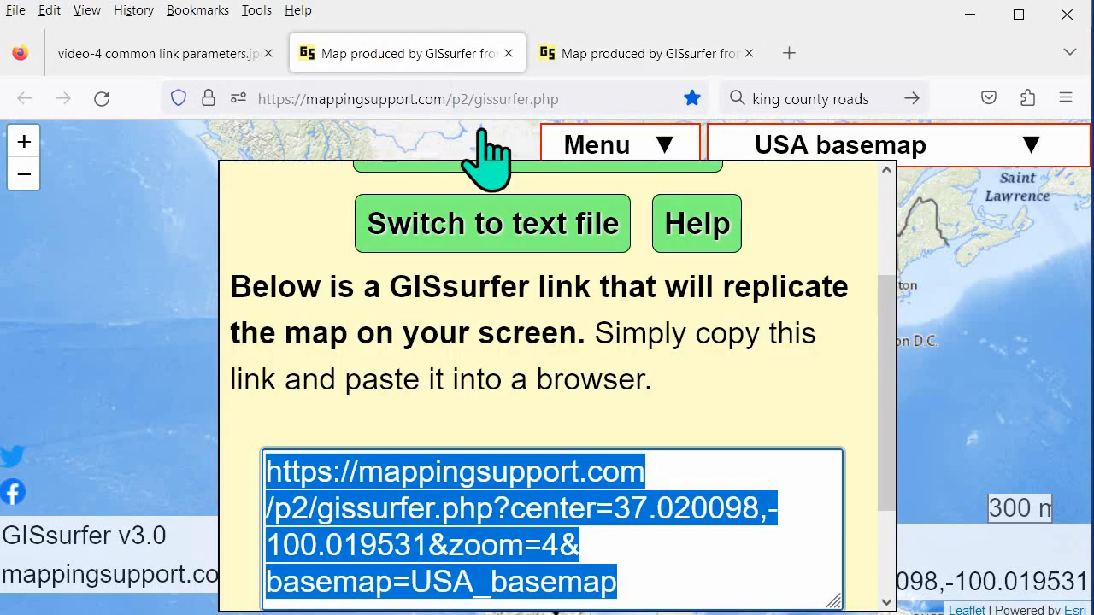
pyautogui.moveTo(886, 308); pyautogui.dragTo(889, 190)
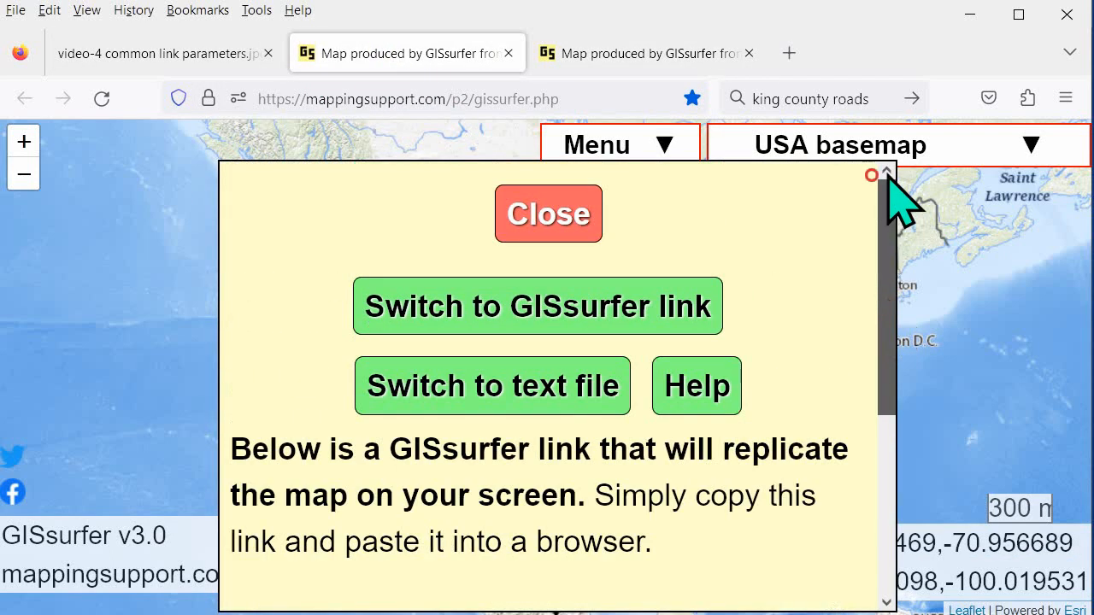
pyautogui.click(551, 224)
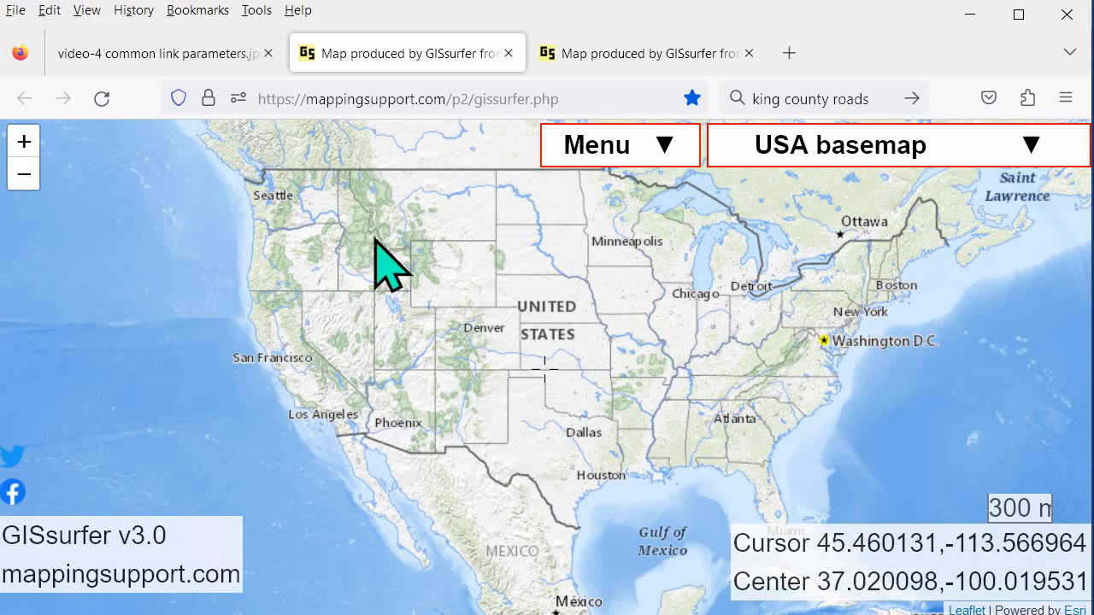
# Step: Compare the map opened from the parameter link, including its address, with the original default map
pyautogui.click(598, 53)
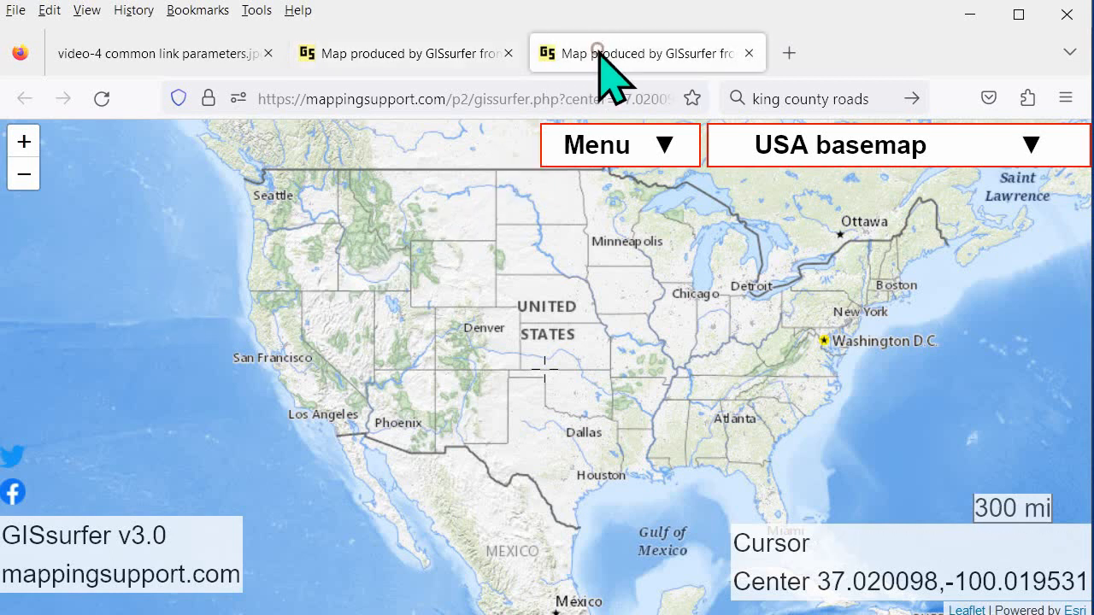
pyautogui.moveTo(568, 97); pyautogui.dragTo(709, 101)
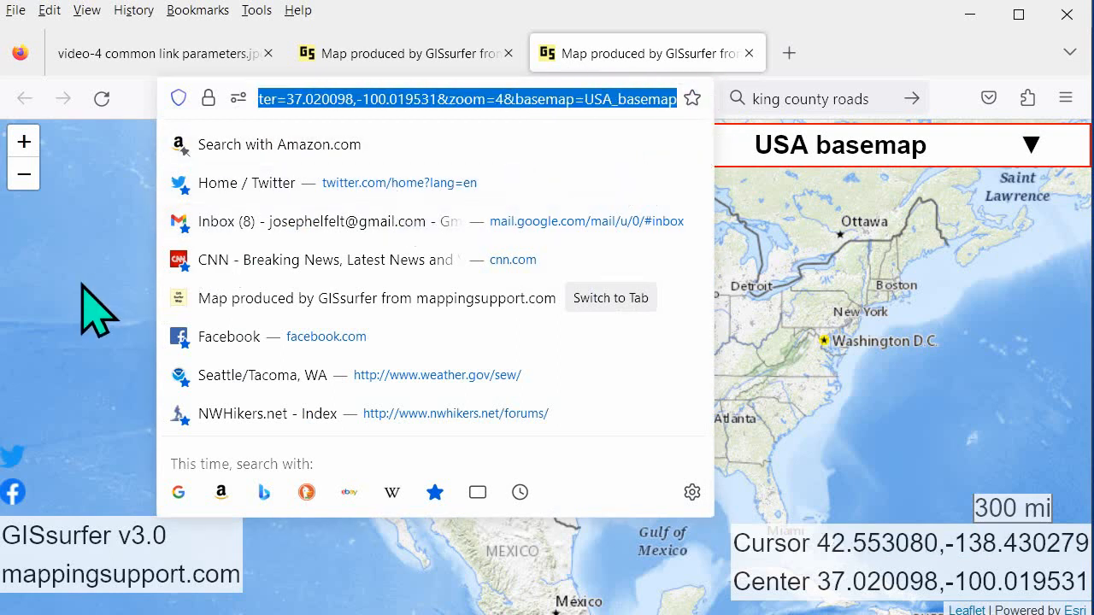
pyautogui.click(74, 313)
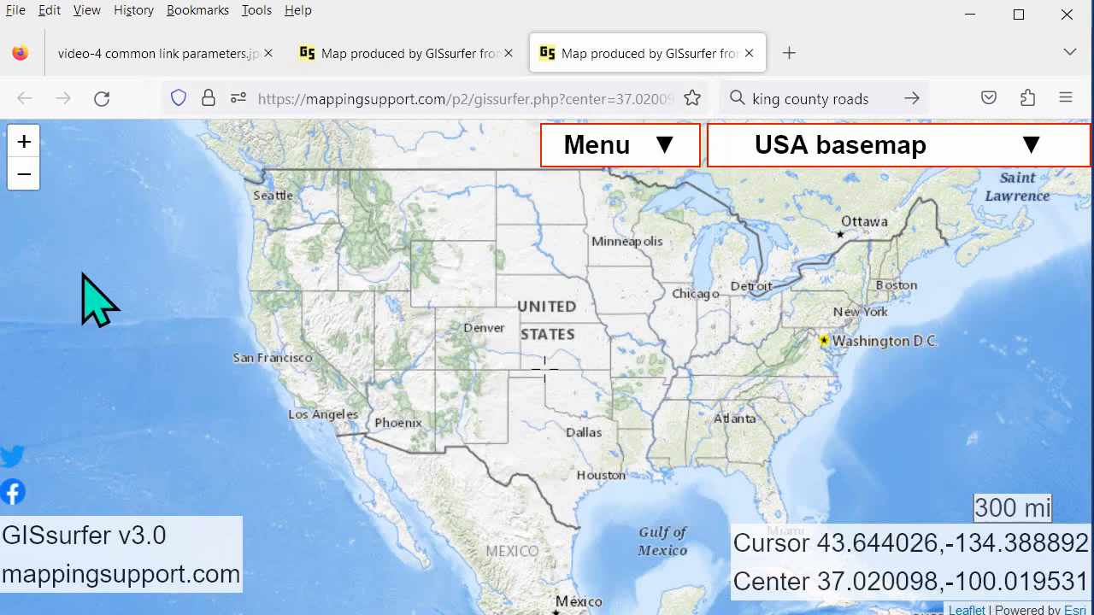
pyautogui.click(366, 55)
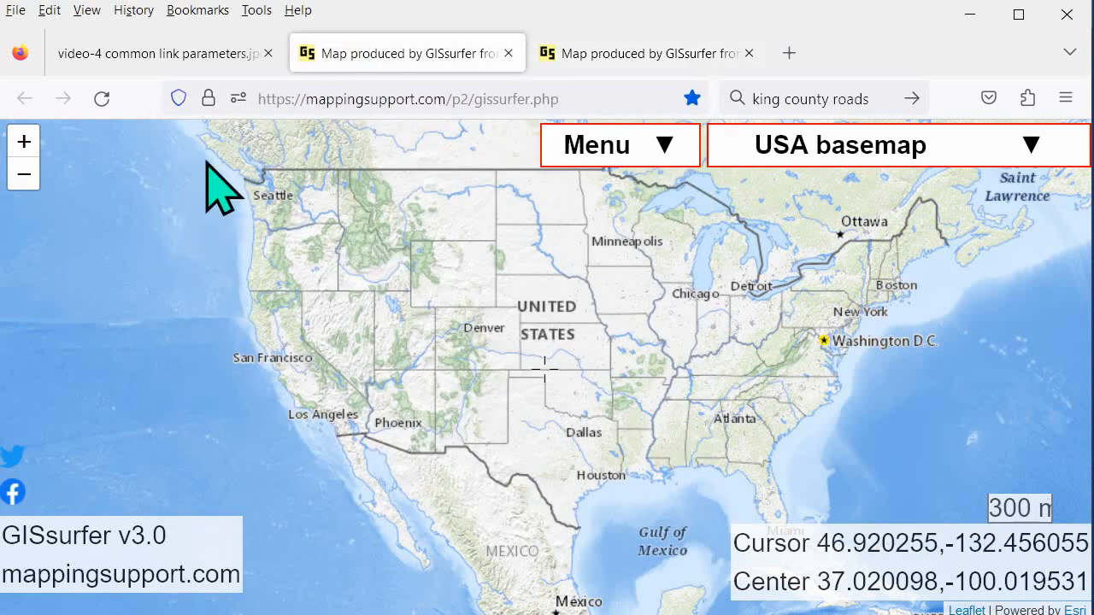
pyautogui.click(602, 53)
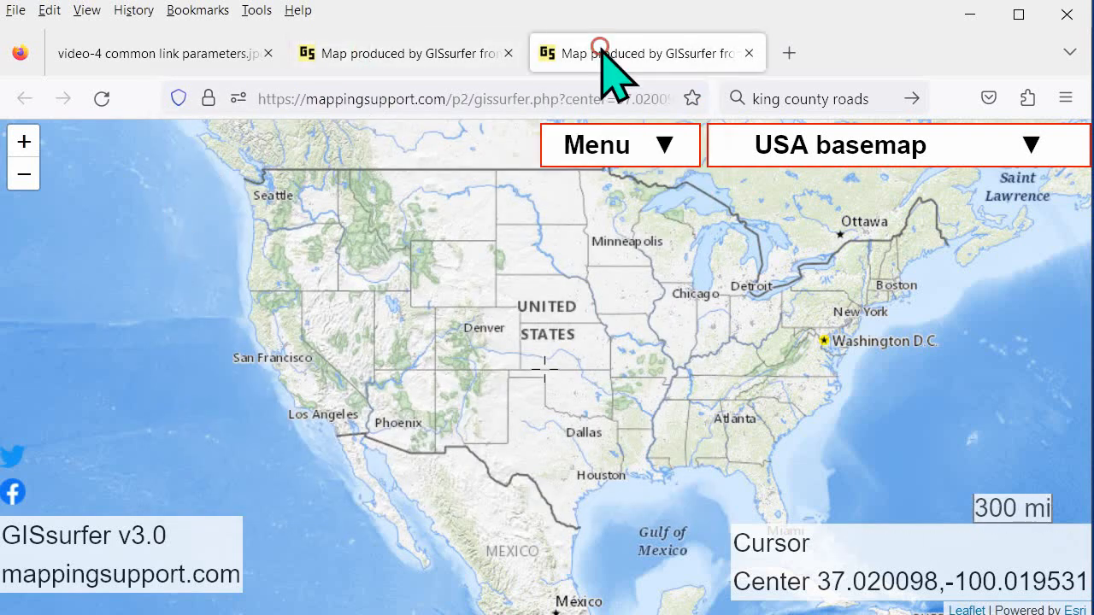
# Step: Close the map opened from the parameter link and zoom the default map in on the Seattle area of Washington
pyautogui.click(749, 53)
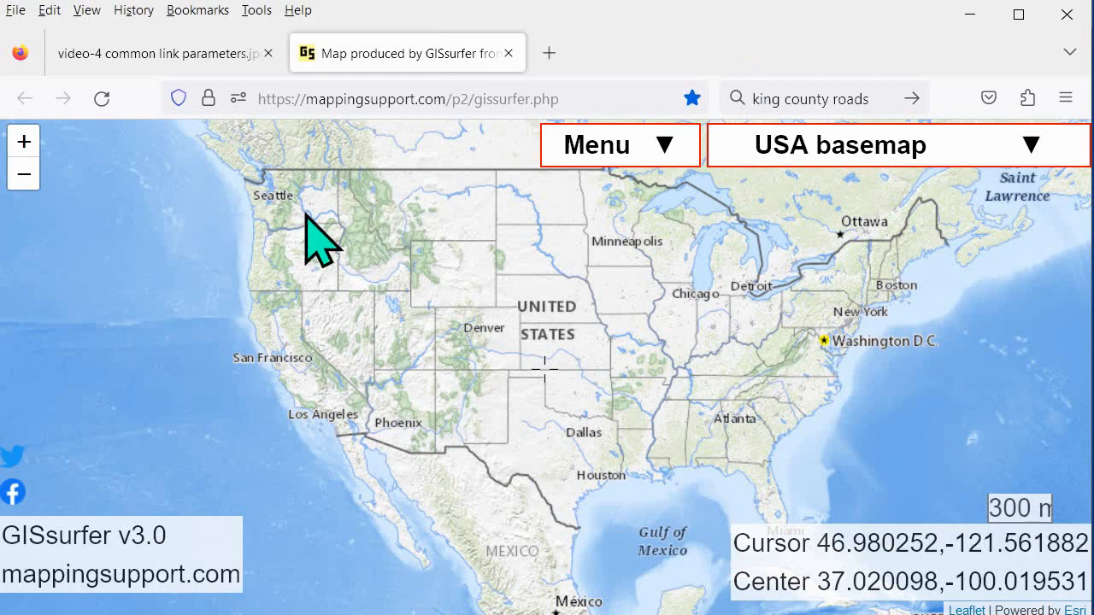
pyautogui.scroll(3, 277, 202)
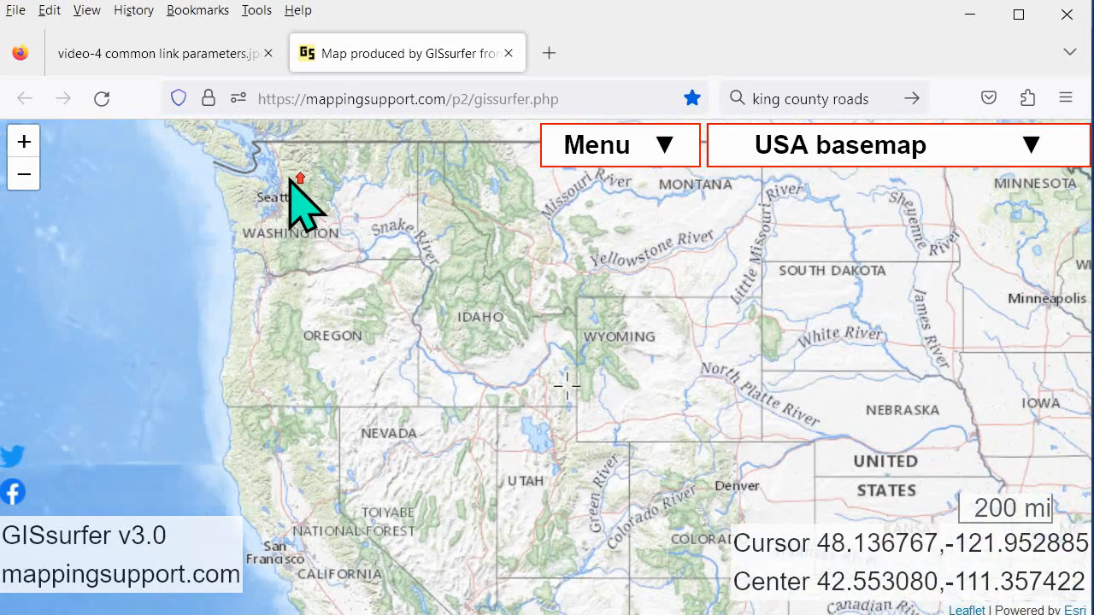
pyautogui.scroll(3, 256, 209)
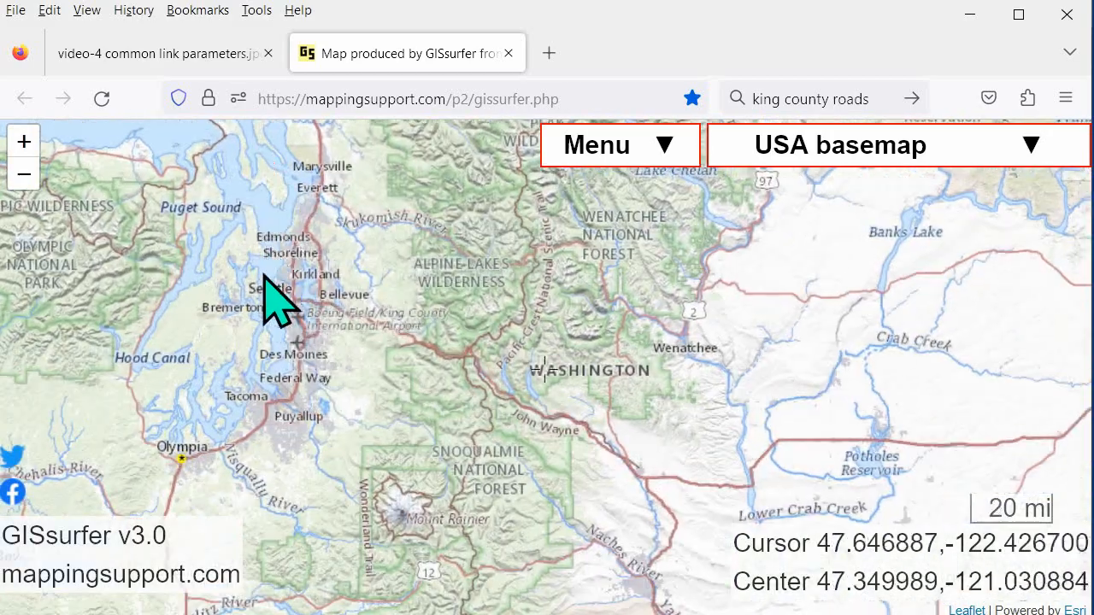
# Step: Zoom the map in on the downtown Seattle waterfront and change the basemap to ESRI aerial newer
pyautogui.scroll(5, 286, 272)
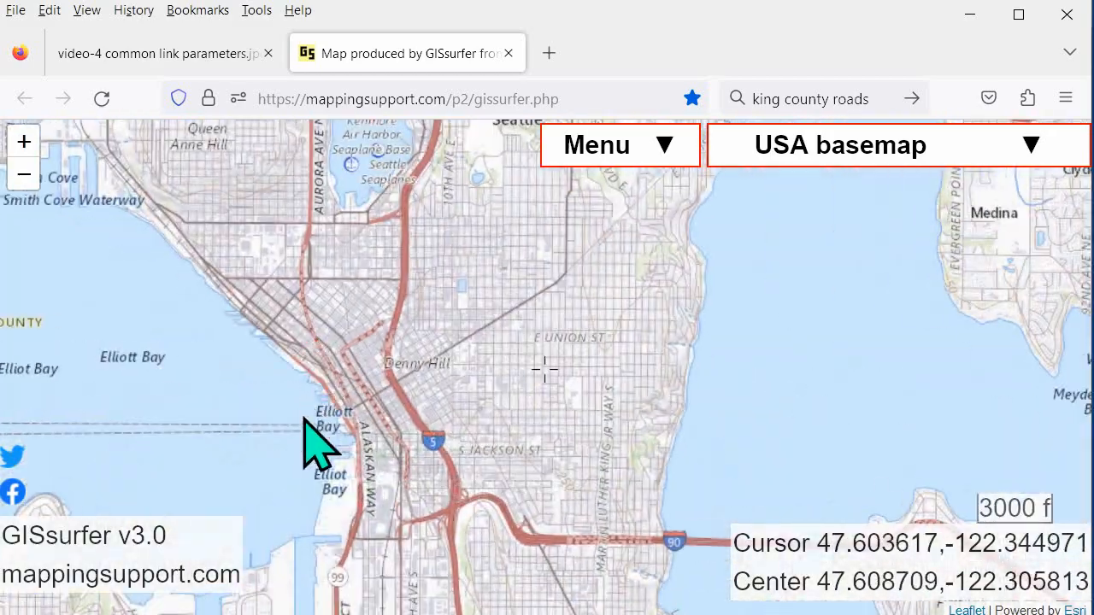
pyautogui.scroll(1, 312, 445)
pyautogui.moveTo(311, 407); pyautogui.dragTo(361, 228)
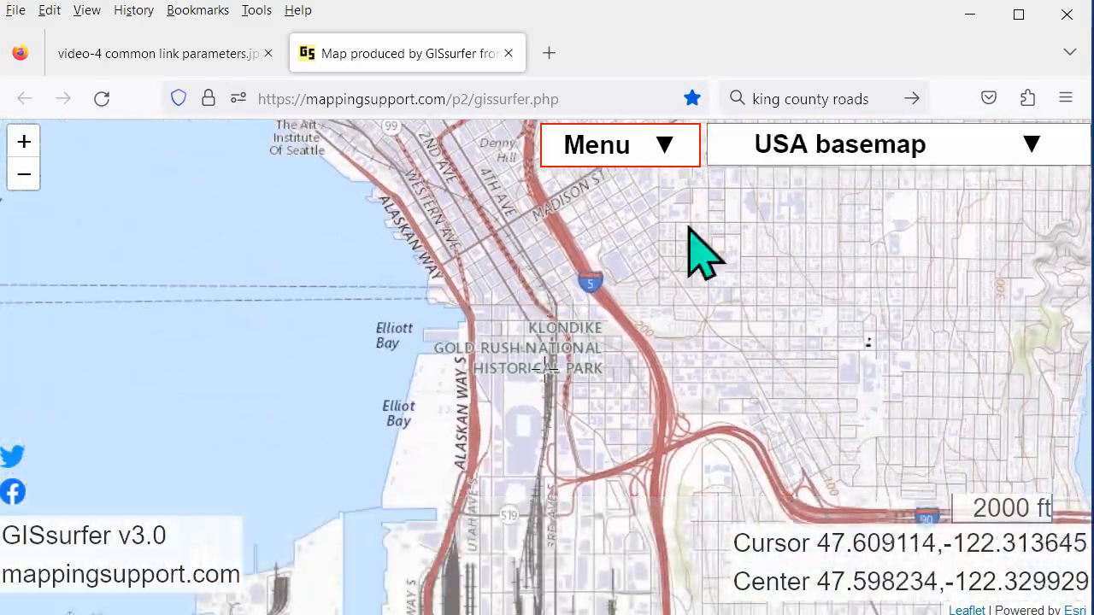
pyautogui.click(773, 138)
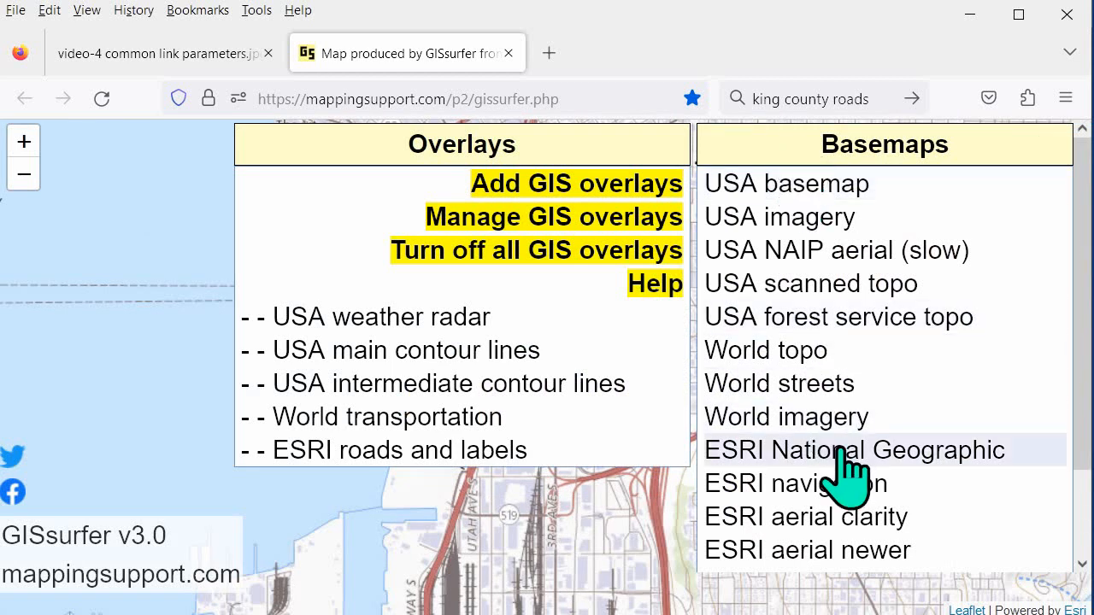
pyautogui.click(844, 551)
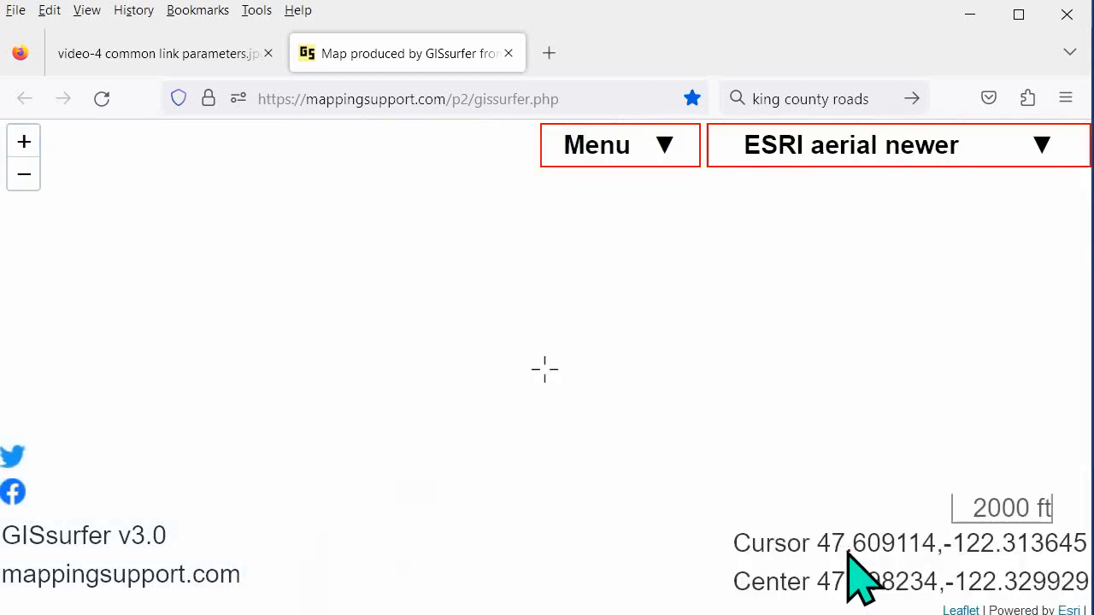
pyautogui.scroll(1, 447, 326)
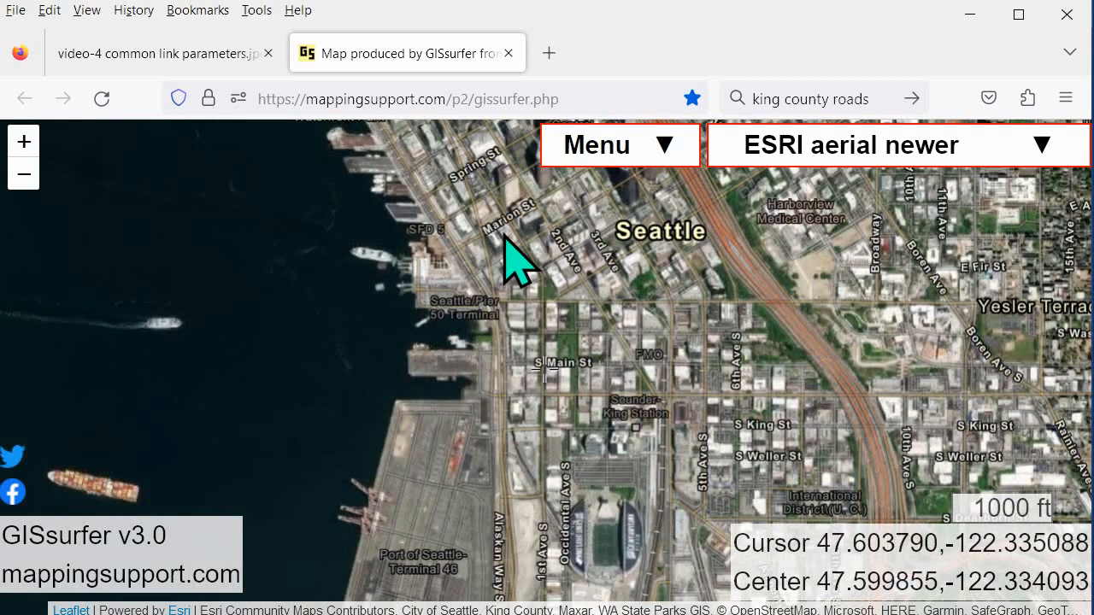
# Step: Generate the link to this aerial map of Seattle and copy it
pyautogui.click(598, 143)
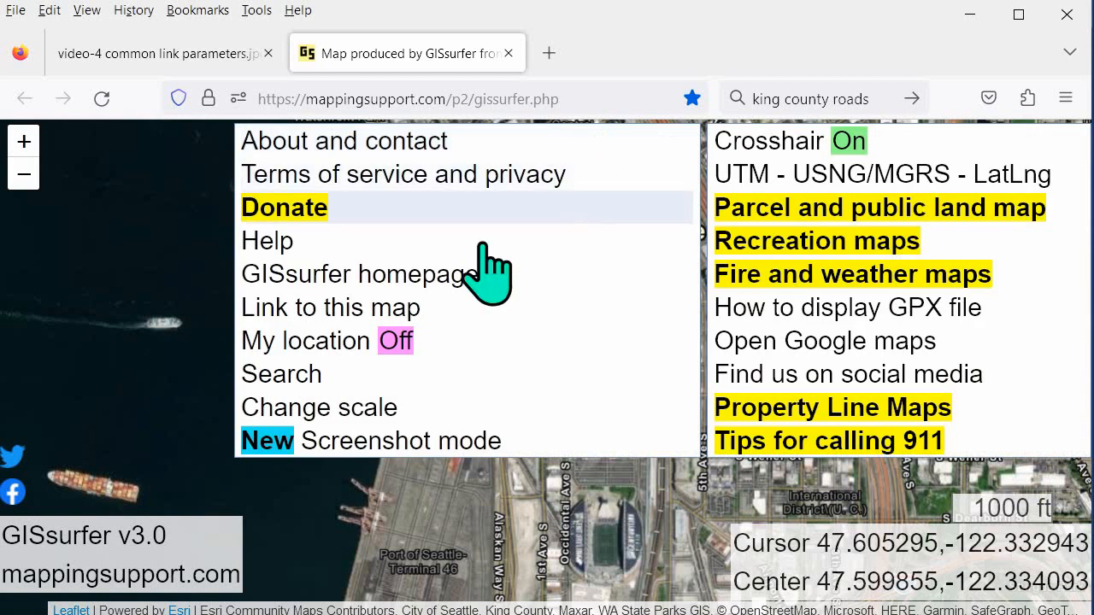
pyautogui.click(414, 309)
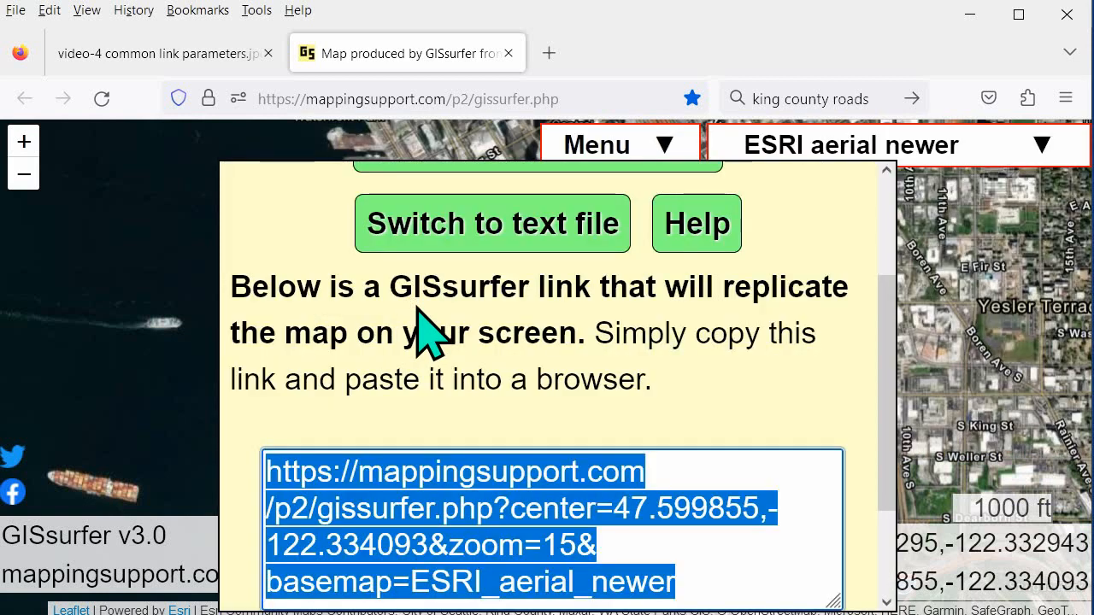
pyautogui.rightClick(413, 505)
pyautogui.click(499, 211)
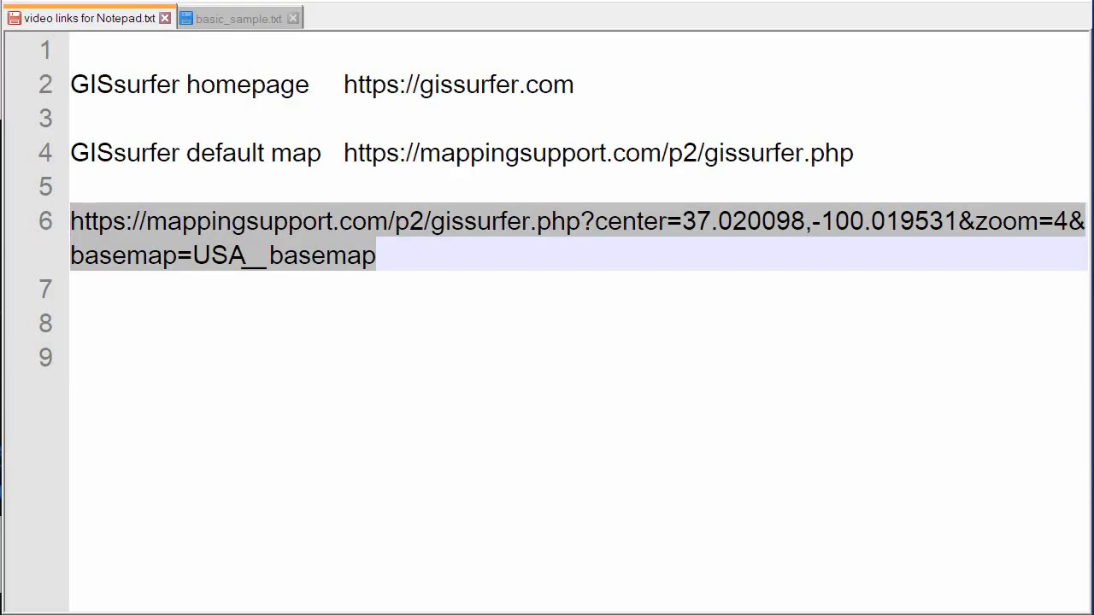
# Step: Switch to the Notepad++ file of video links, paste the Seattle map link on line 8 and highlight its ESRI_aerial_newer basemap value
pyautogui.click(87, 325)
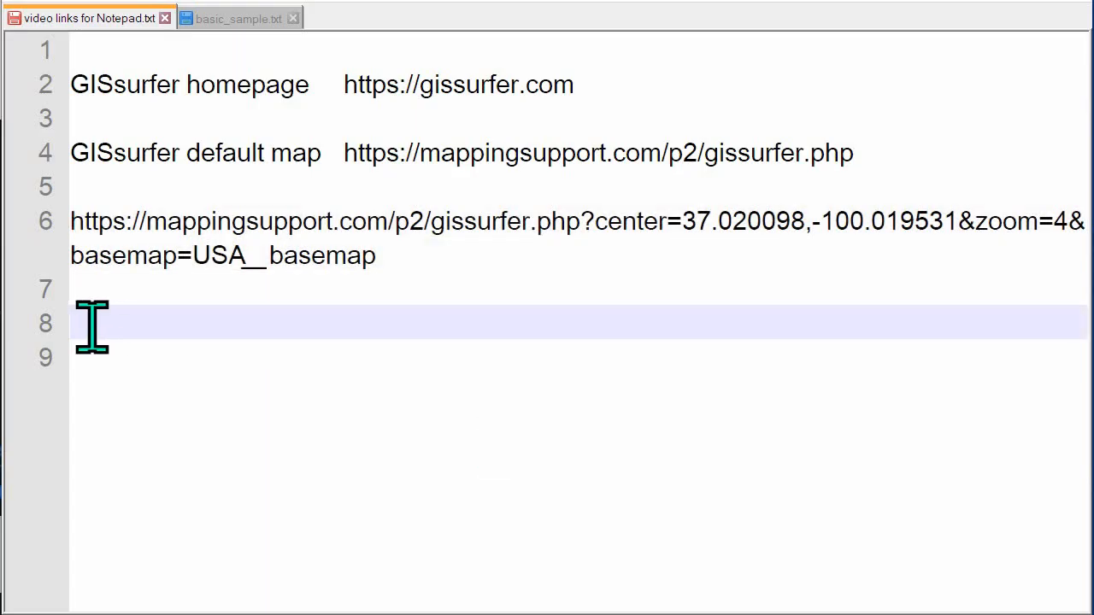
pyautogui.rightClick(91, 324)
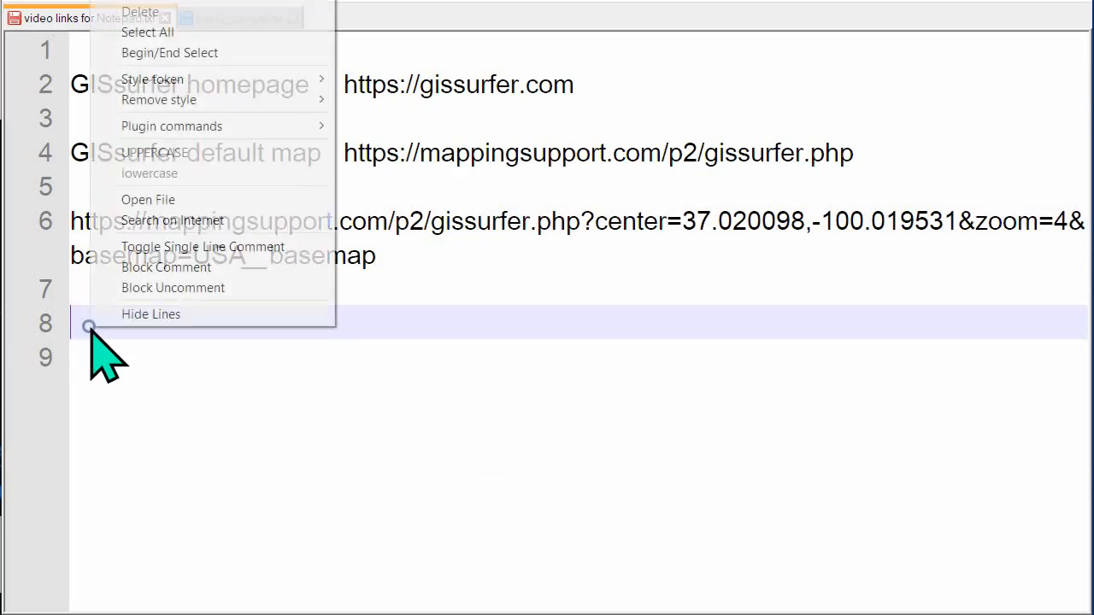
pyautogui.click(134, 3)
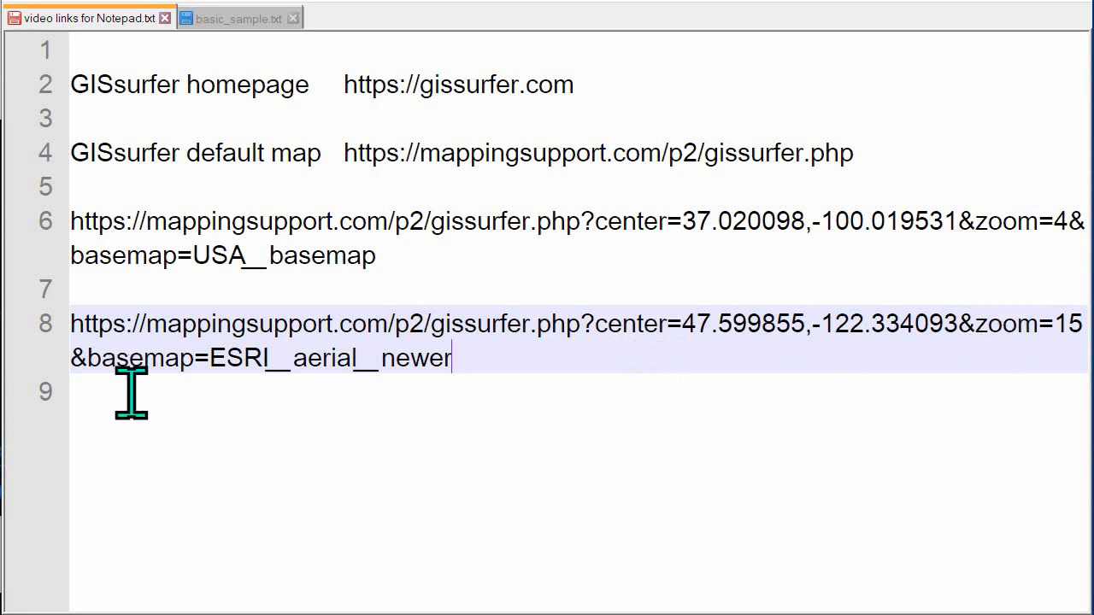
pyautogui.moveTo(212, 359); pyautogui.dragTo(457, 359)
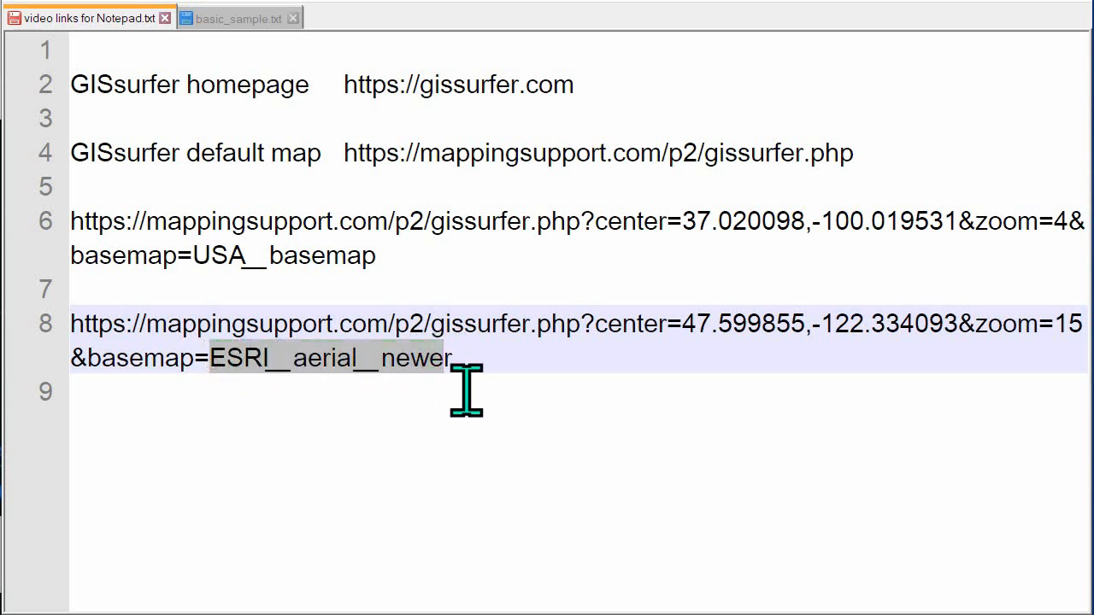
# Step: Switch to Firefox, generate and copy the weather map's link, and paste it on line 6 of the Notepad++ links file
pyautogui.hotkey('alt', 'Tab')
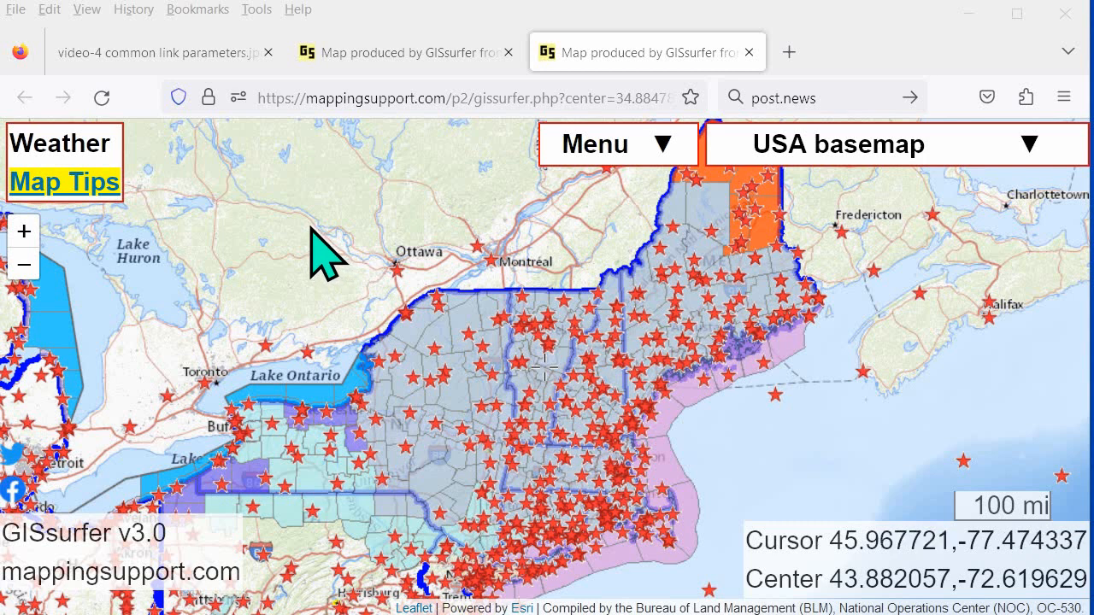
pyautogui.click(589, 154)
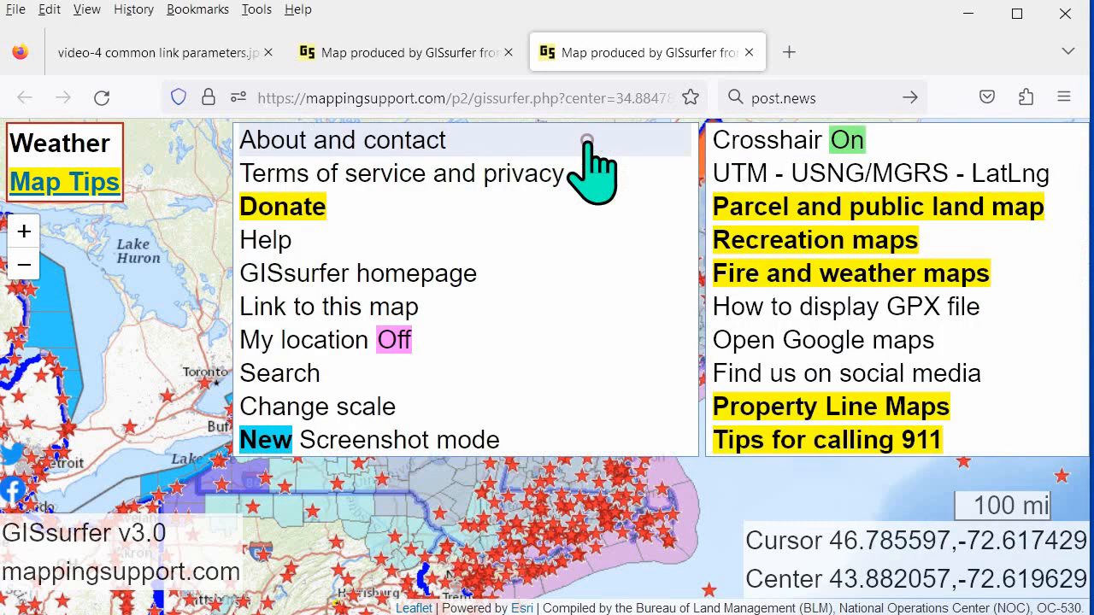
pyautogui.click(397, 309)
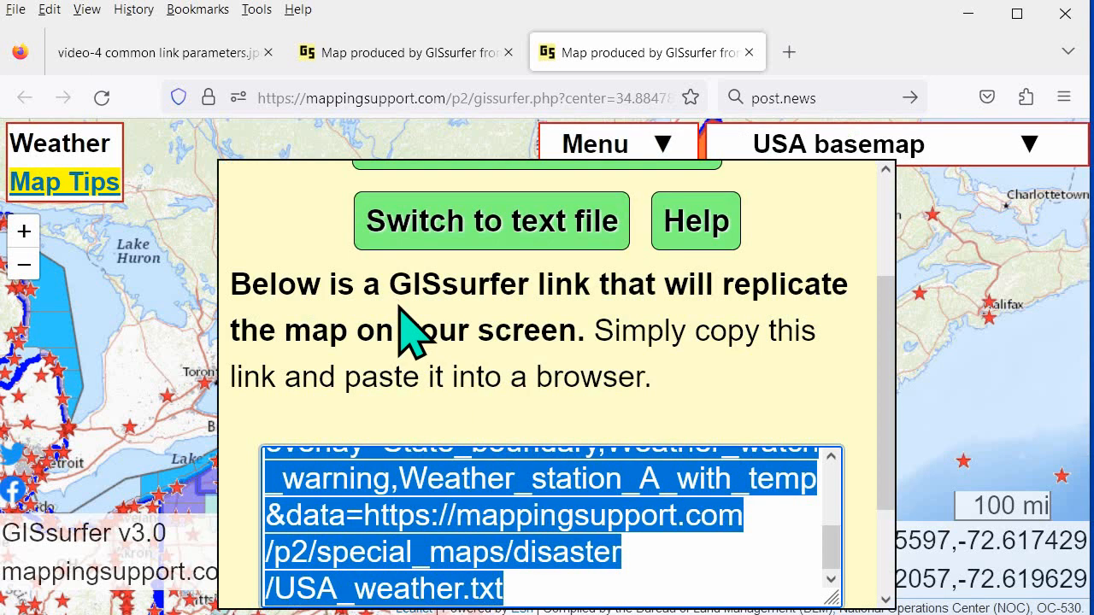
pyautogui.rightClick(437, 476)
pyautogui.click(534, 186)
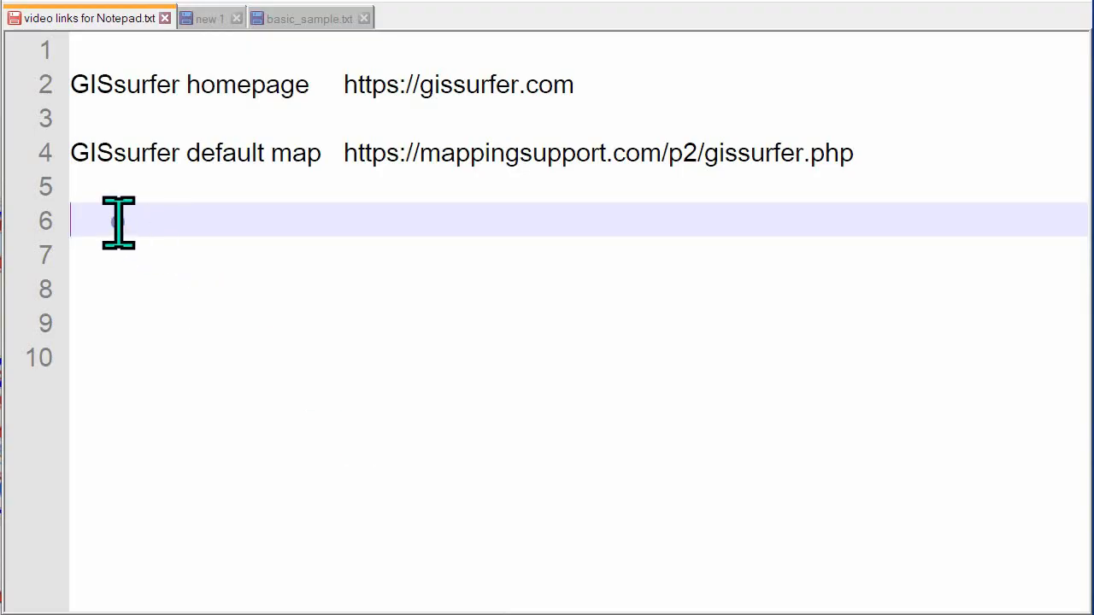
pyautogui.rightClick(118, 222)
pyautogui.click(126, 272)
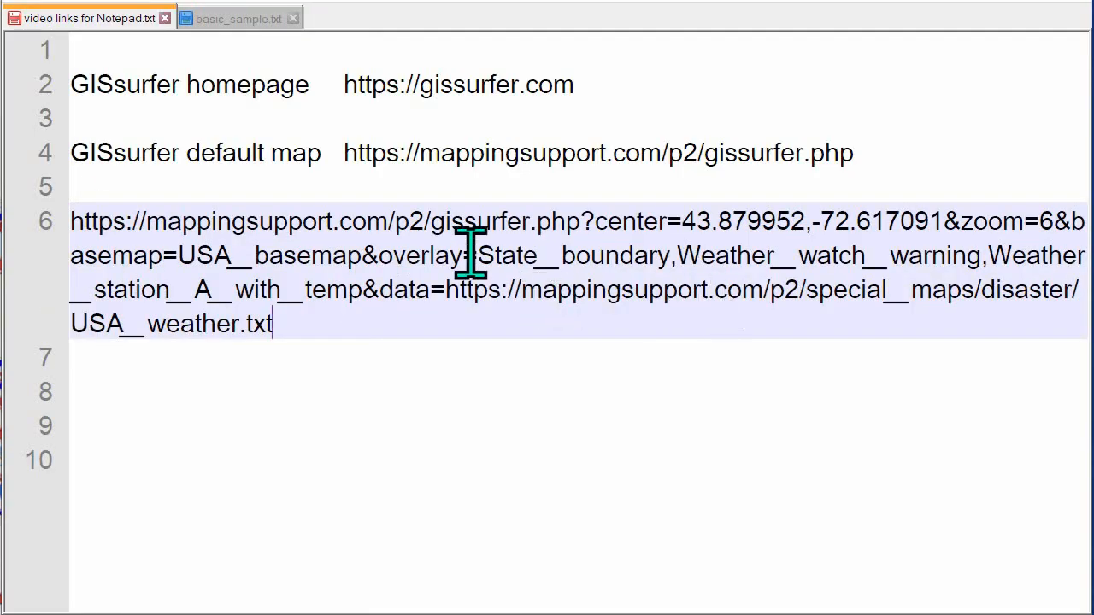
# Step: Copy the whole &overlay= parameter with its three overlay names from the weather link and paste it on line 9
pyautogui.moveTo(364, 254); pyautogui.dragTo(374, 288)
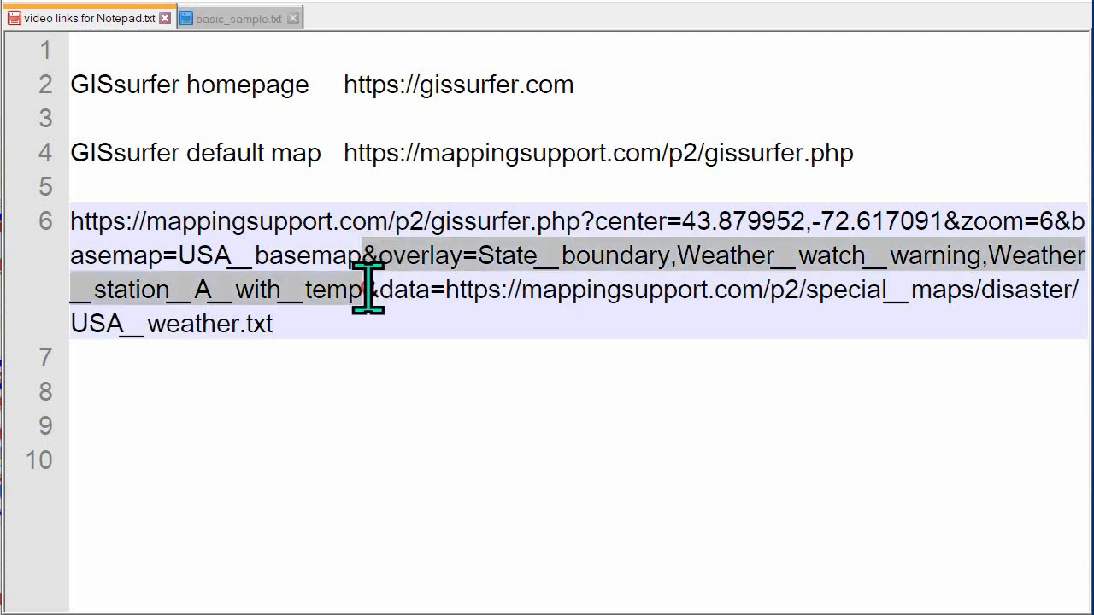
pyautogui.rightClick(389, 256)
pyautogui.click(432, 284)
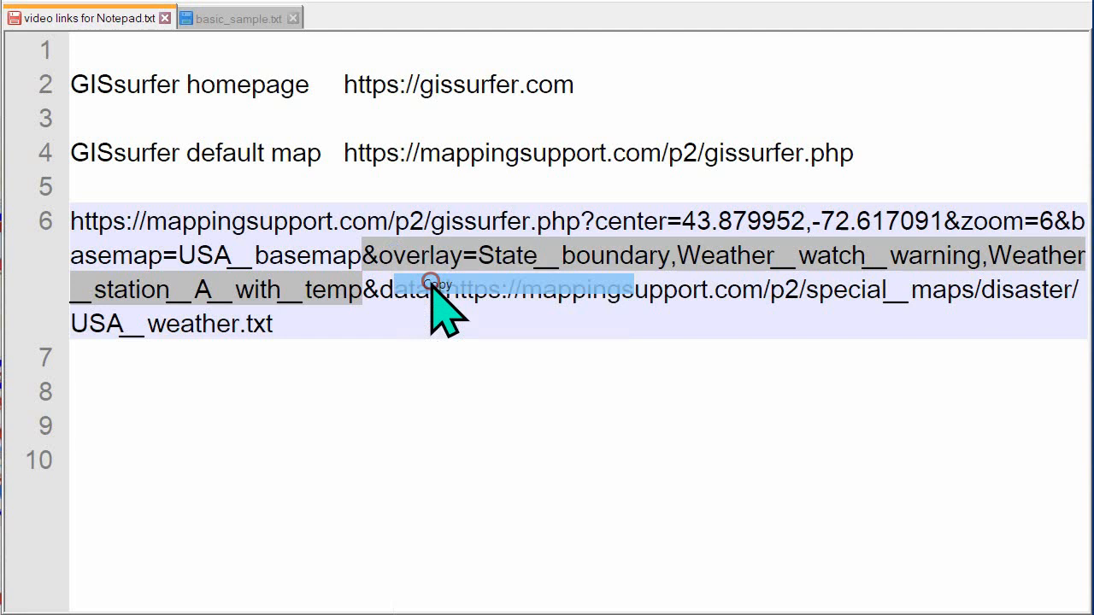
pyautogui.click(80, 423)
pyautogui.rightClick(87, 413)
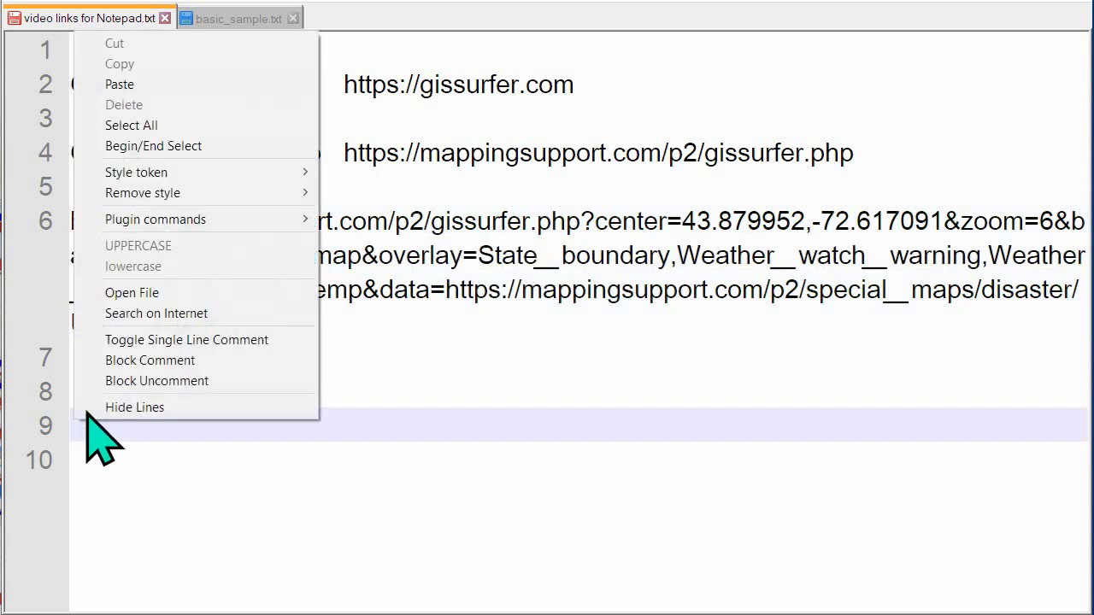
pyautogui.click(137, 85)
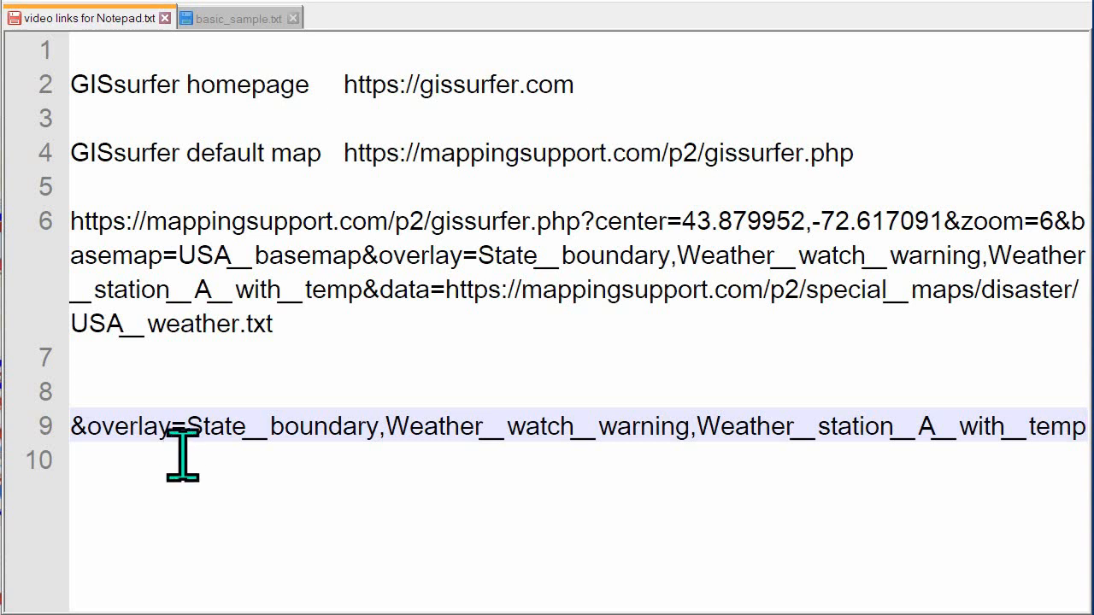
# Step: Examine the overlay names on line 9, highlighting the Weather_station_A_with_temp entry
pyautogui.moveTo(186, 425); pyautogui.dragTo(1085, 426)
pyautogui.click(392, 483)
pyautogui.click(806, 524)
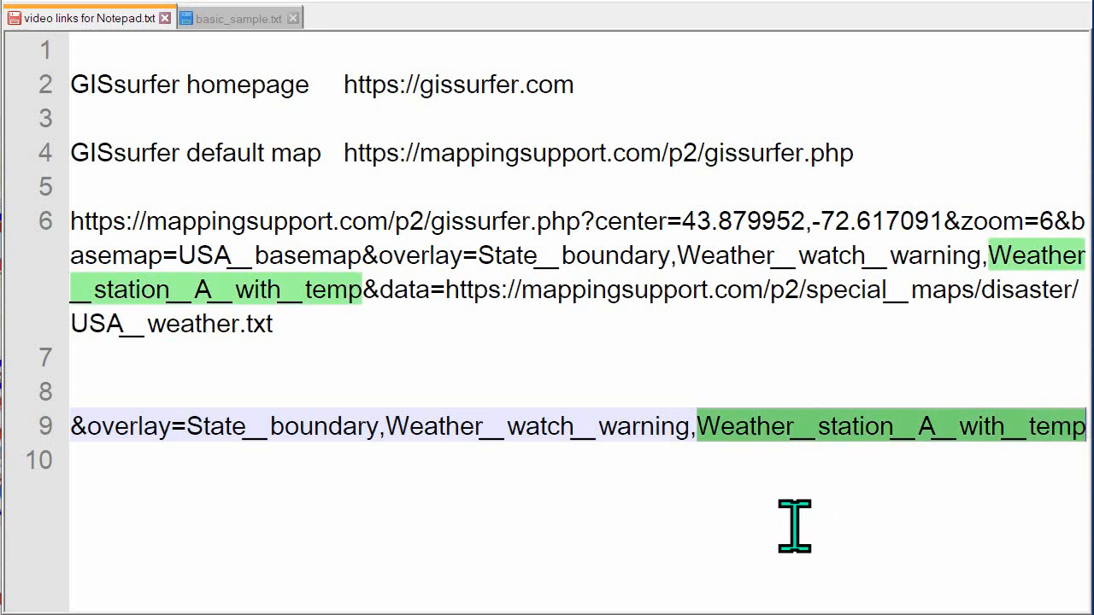
pyautogui.click(175, 510)
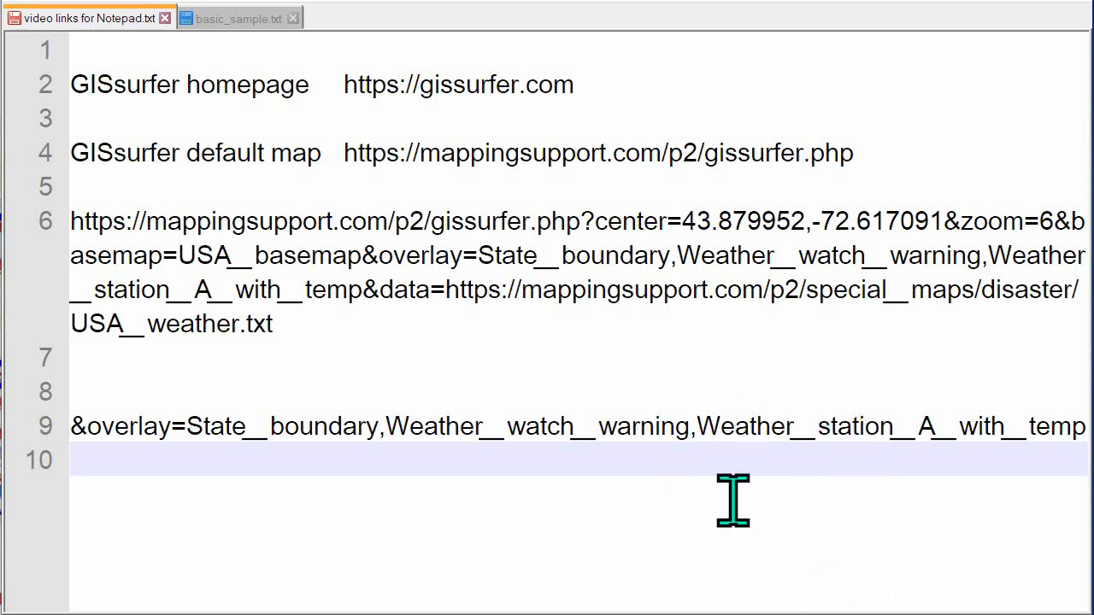
pyautogui.moveTo(699, 425); pyautogui.dragTo(1078, 425)
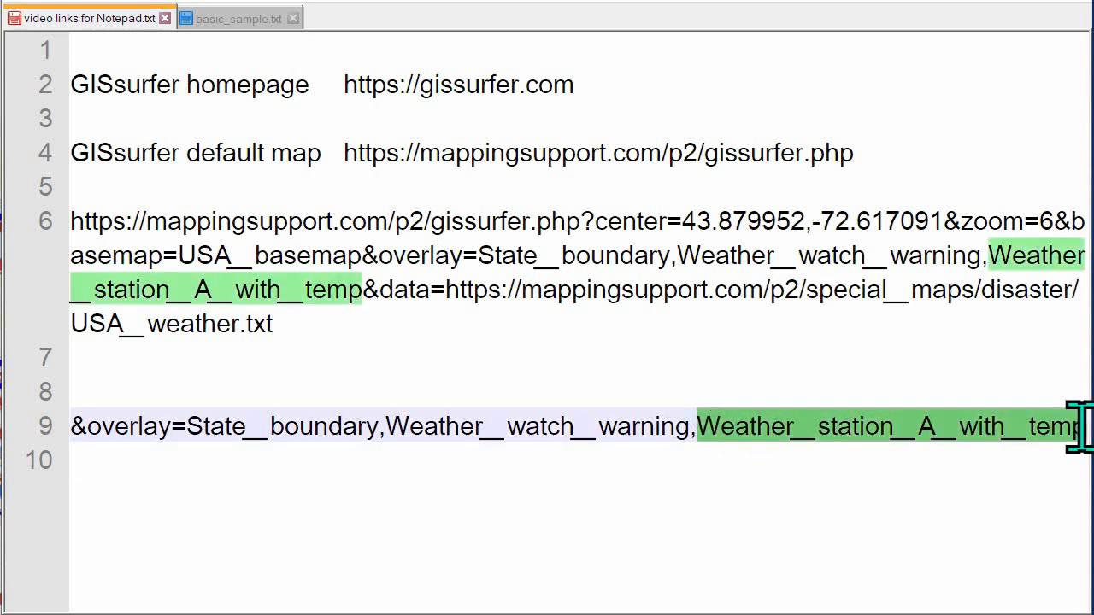
pyautogui.click(626, 555)
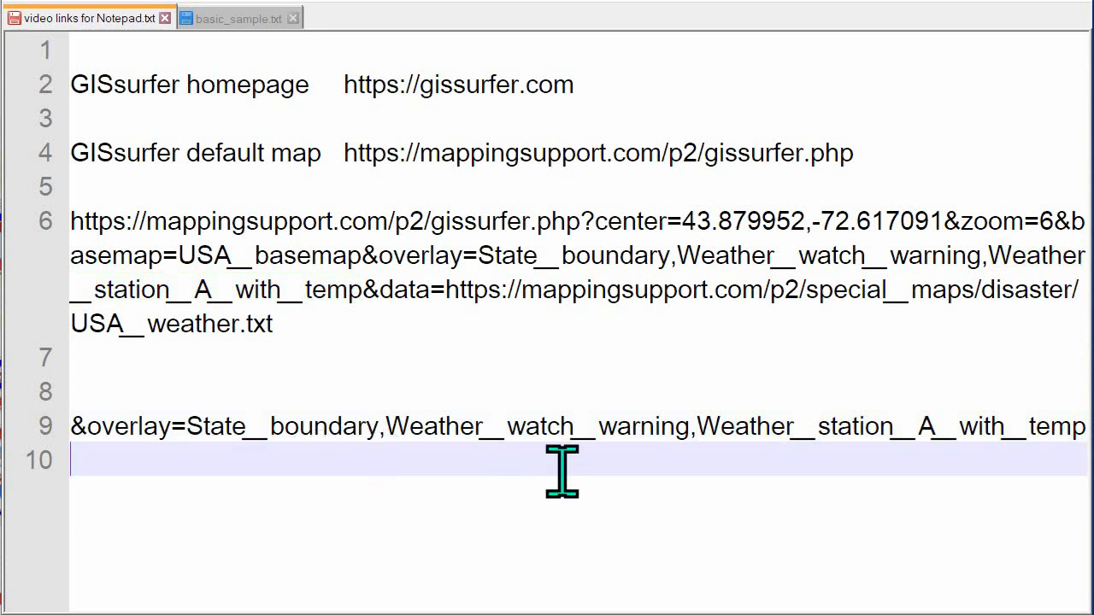
pyautogui.moveTo(699, 423); pyautogui.dragTo(1068, 436)
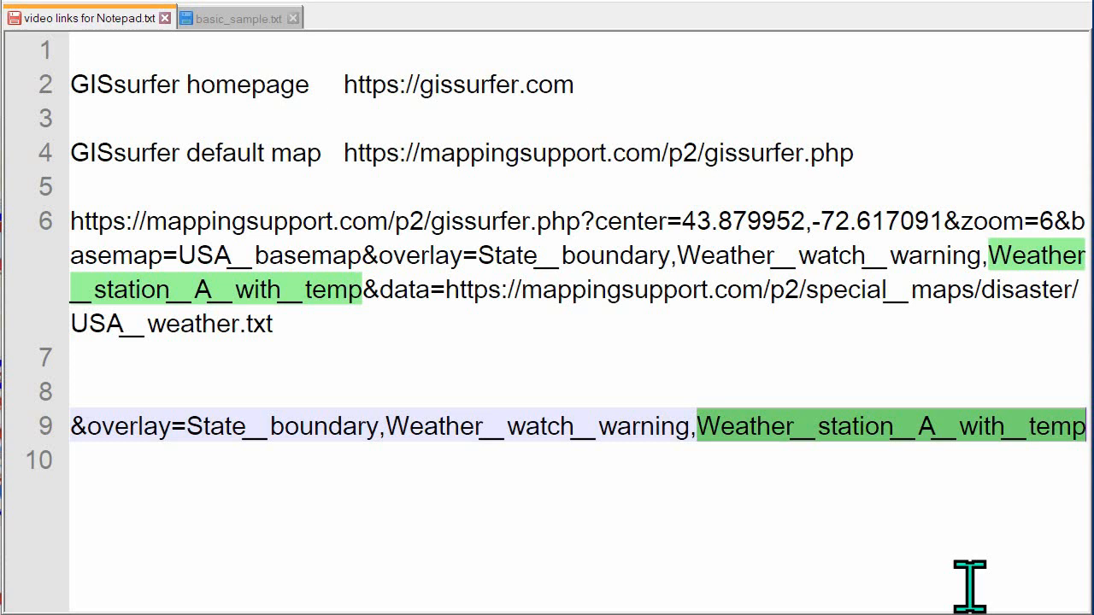
pyautogui.click(353, 536)
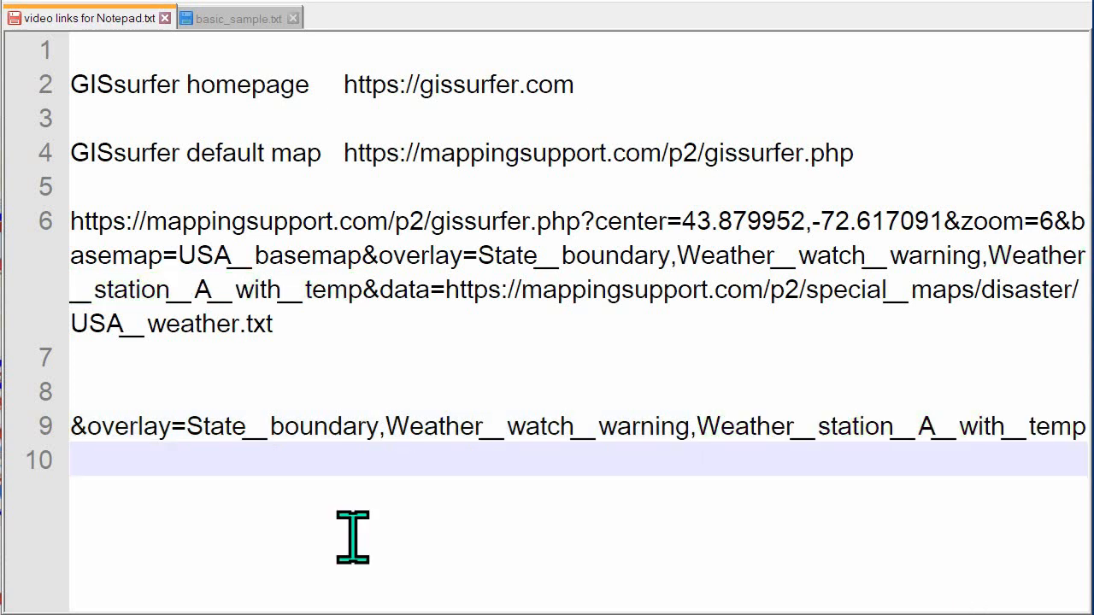
# Step: Highlight the underscores in the State_boundary and Weather_watch_warning names on line 9, and the complete link on line 6
pyautogui.moveTo(247, 434); pyautogui.dragTo(264, 434)
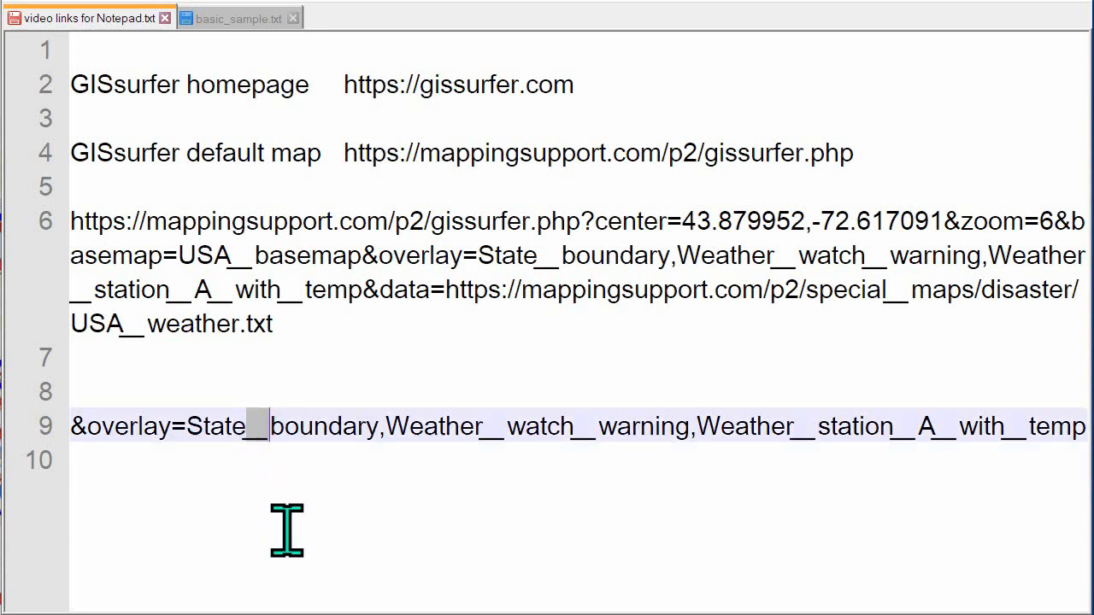
pyautogui.click(486, 434)
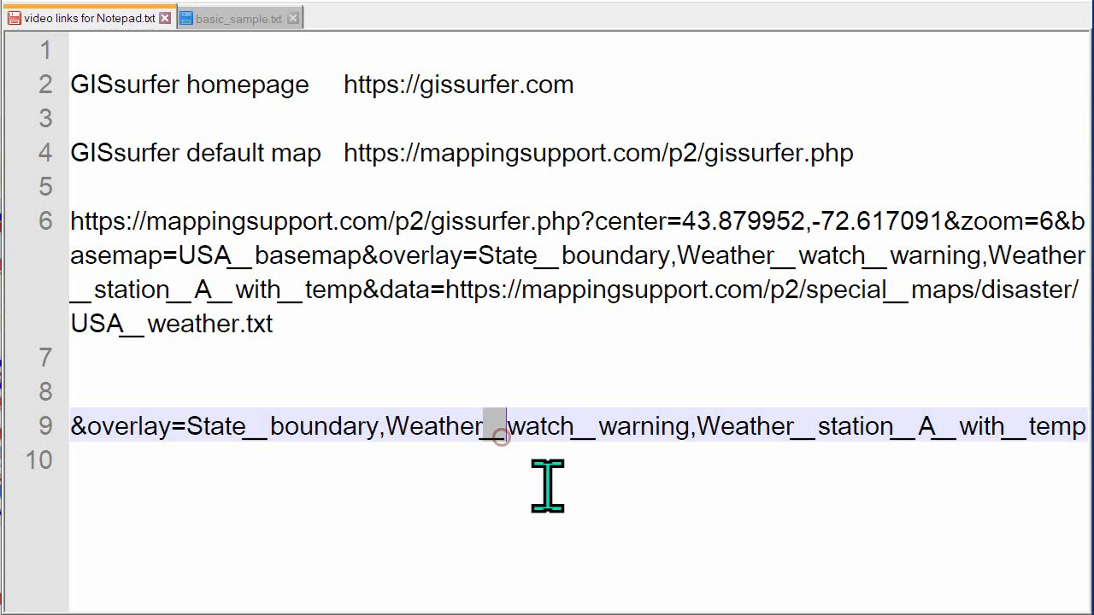
pyautogui.tripleClick(183, 251)
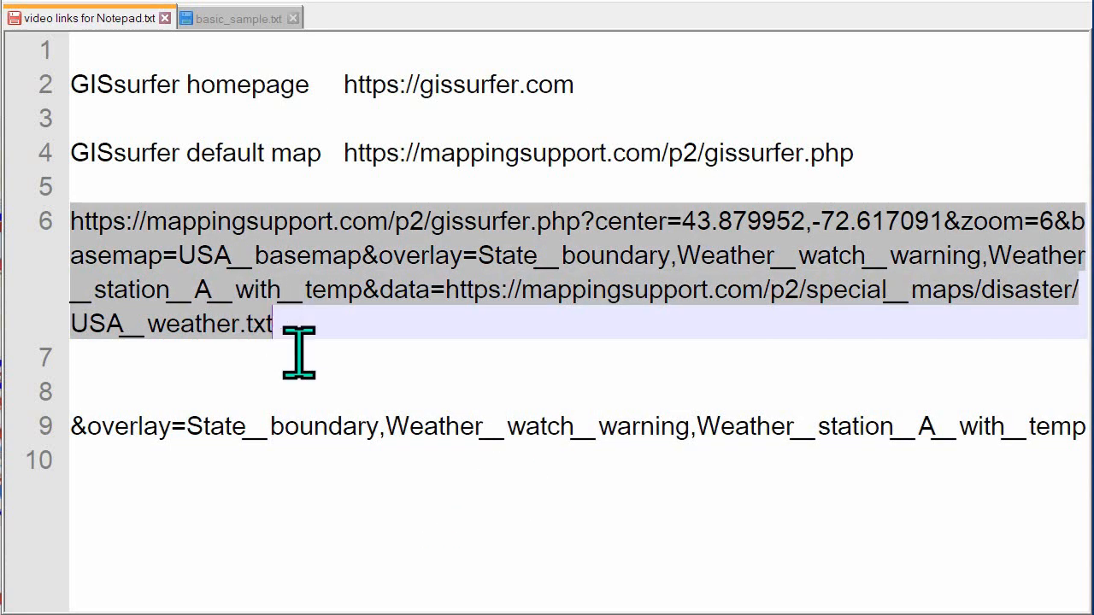
pyautogui.click(336, 383)
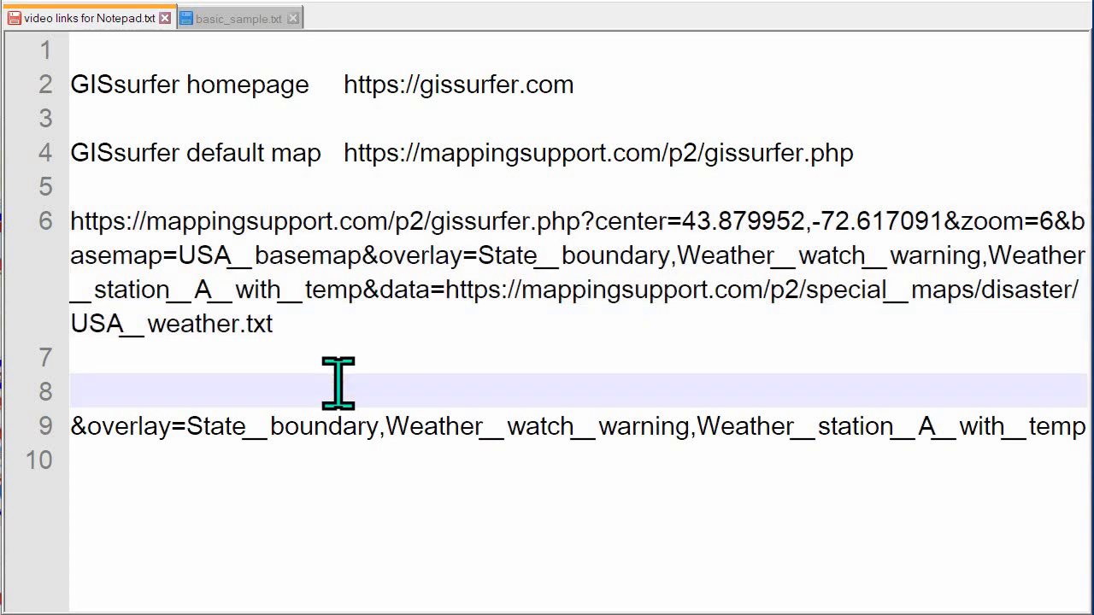
# Step: Highlight the State_boundary and Weather_watch_warning overlay names on line 9 one at a time to examine their order
pyautogui.click(189, 427)
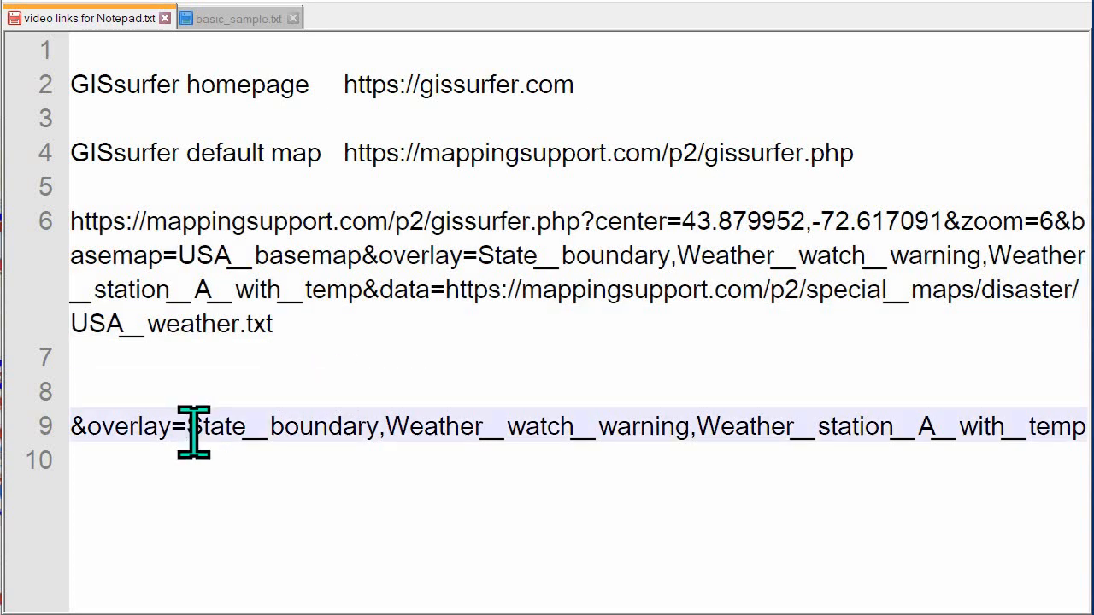
pyautogui.moveTo(194, 429); pyautogui.dragTo(381, 428)
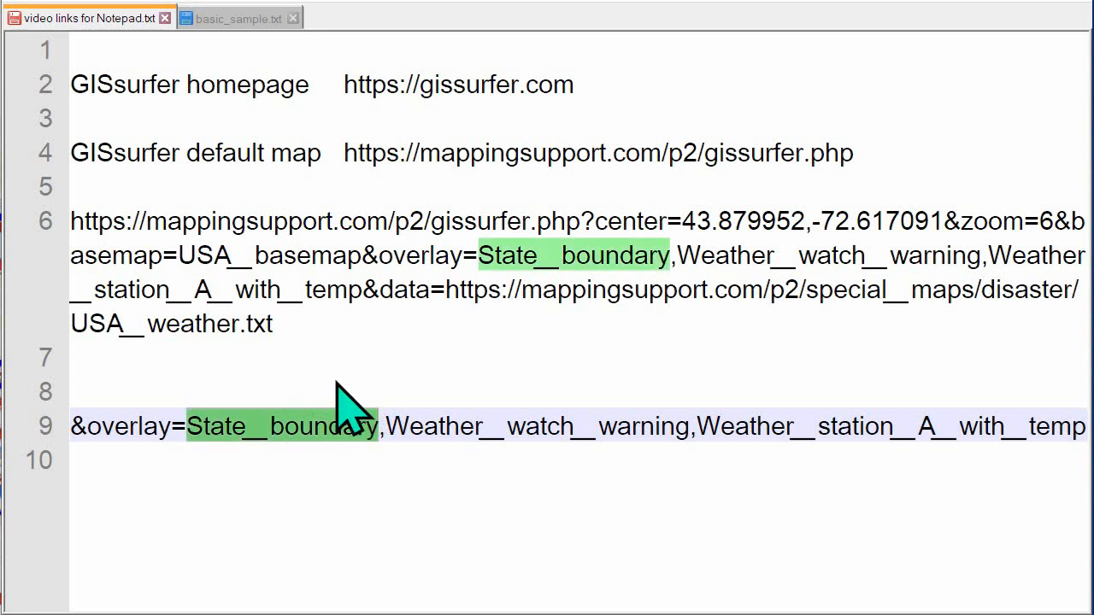
pyautogui.click(415, 481)
pyautogui.moveTo(387, 427); pyautogui.dragTo(690, 428)
pyautogui.click(688, 506)
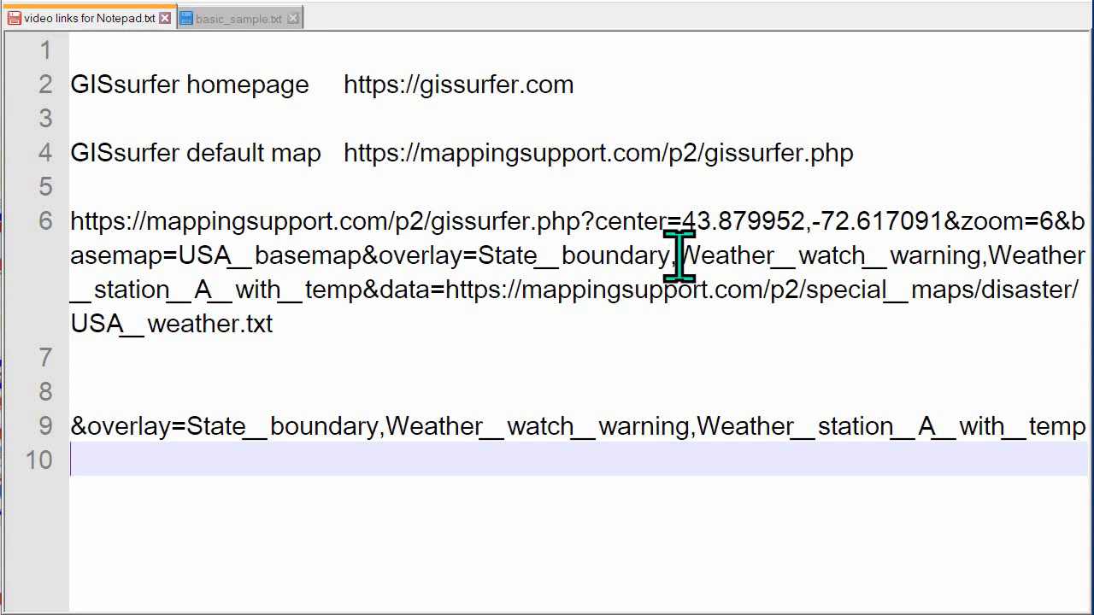
# Step: Move the Weather_watch_warning overlay name to the end of the overlay list in the link on line 6
pyautogui.moveTo(673, 255); pyautogui.dragTo(968, 253)
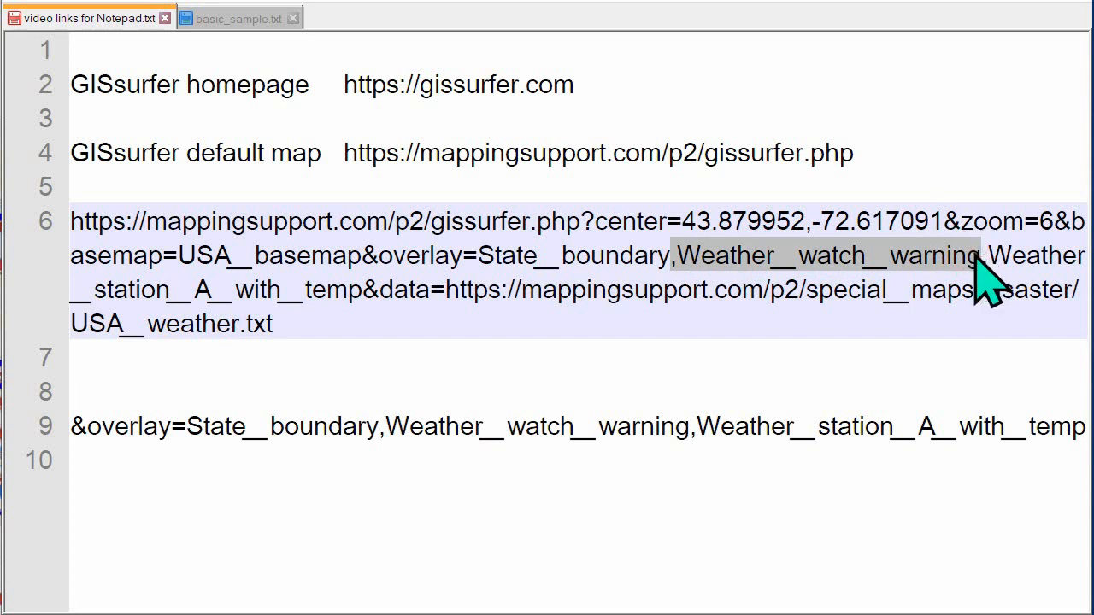
pyautogui.rightClick(933, 280)
pyautogui.click(927, 266)
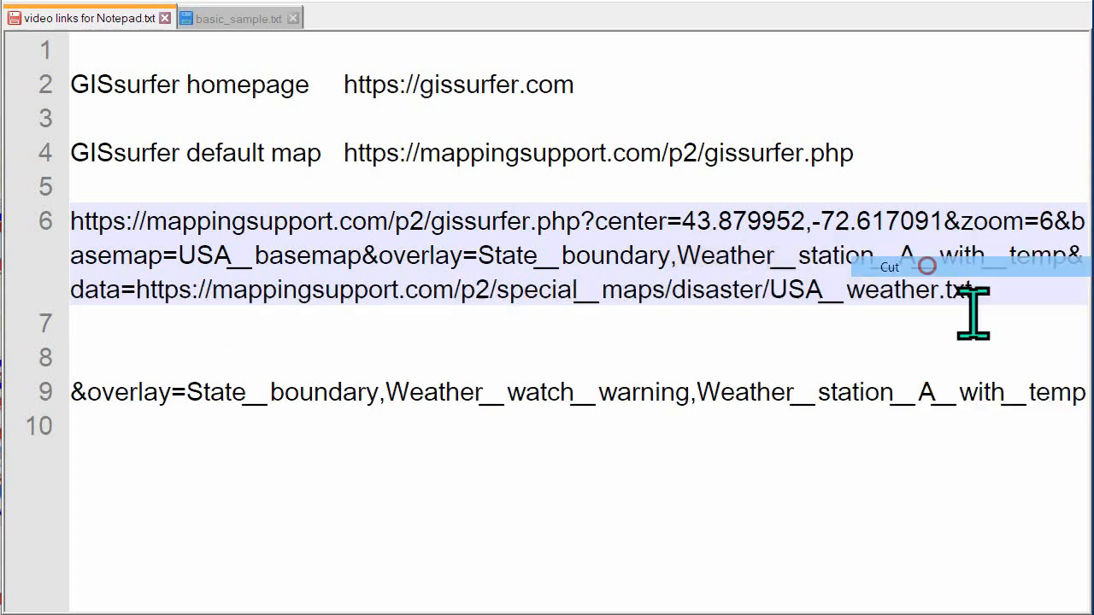
pyautogui.rightClick(1067, 260)
pyautogui.click(983, 309)
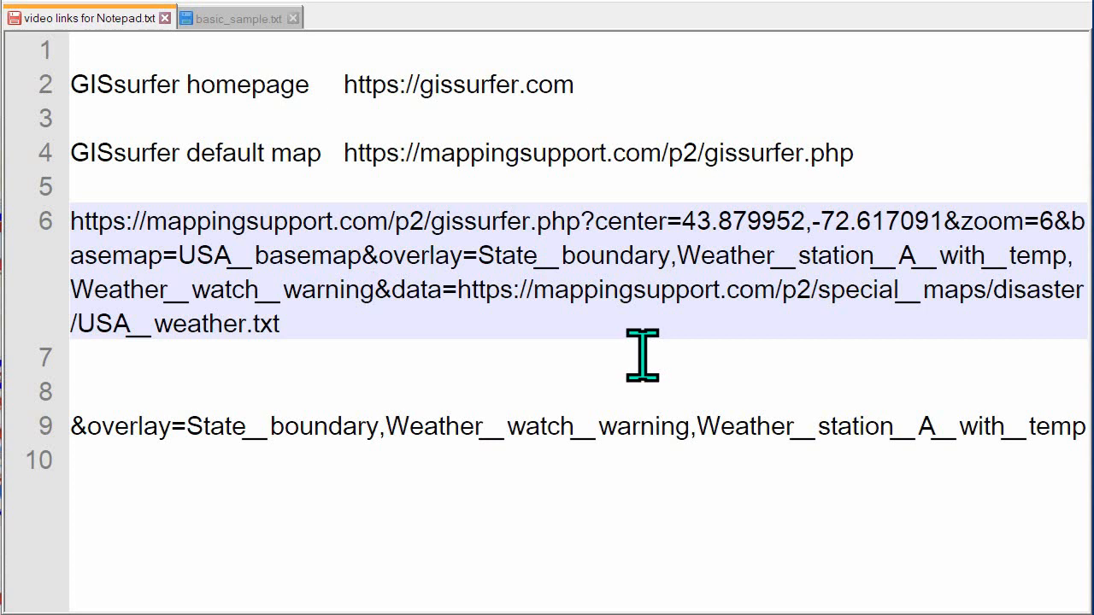
# Step: Copy the complete edited weather map link from line 6
pyautogui.moveTo(282, 323); pyautogui.dragTo(72, 224)
pyautogui.rightClick(90, 231)
pyautogui.click(149, 258)
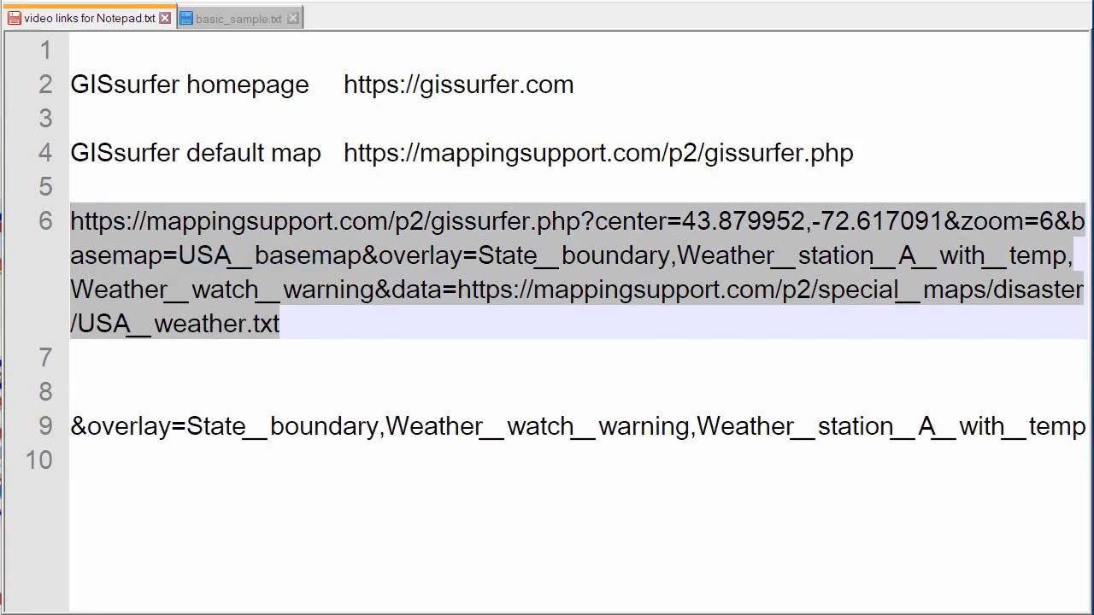
# Step: Switch to Firefox, dismiss the map link dialog and load the copied link in a new browser tab
pyautogui.click(335, 614)
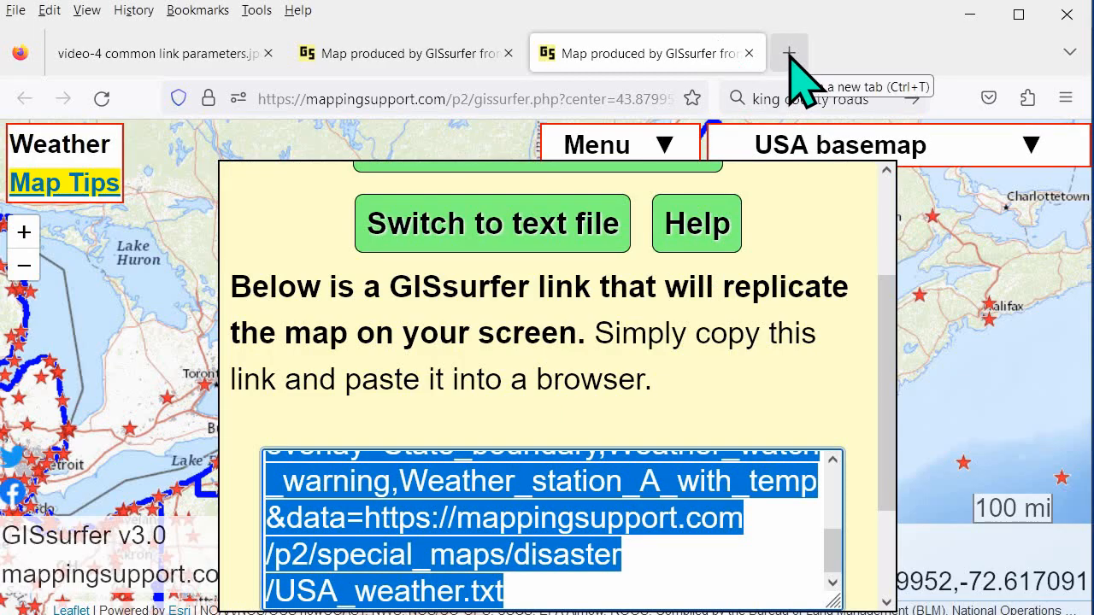
pyautogui.moveTo(886, 290); pyautogui.dragTo(904, 205)
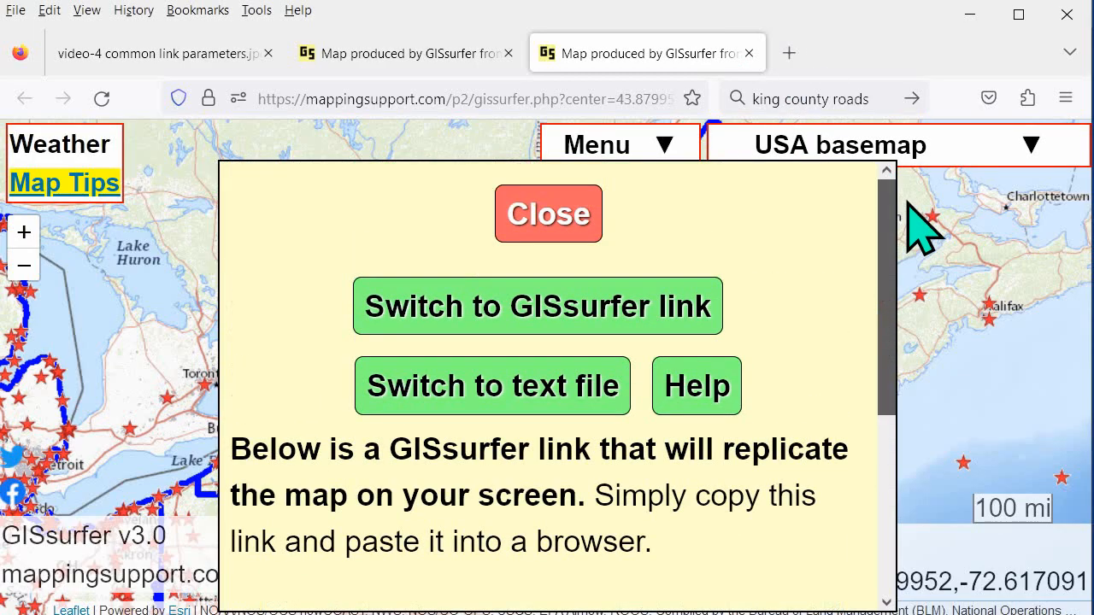
pyautogui.click(560, 214)
pyautogui.click(790, 53)
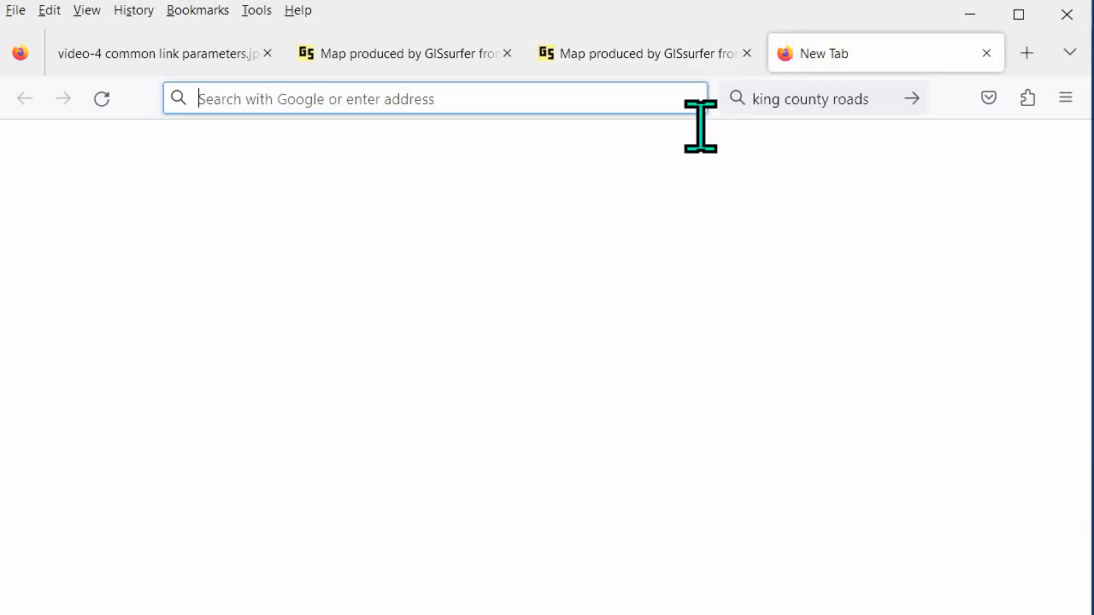
pyautogui.rightClick(483, 97)
pyautogui.click(530, 250)
pyautogui.press('Return')
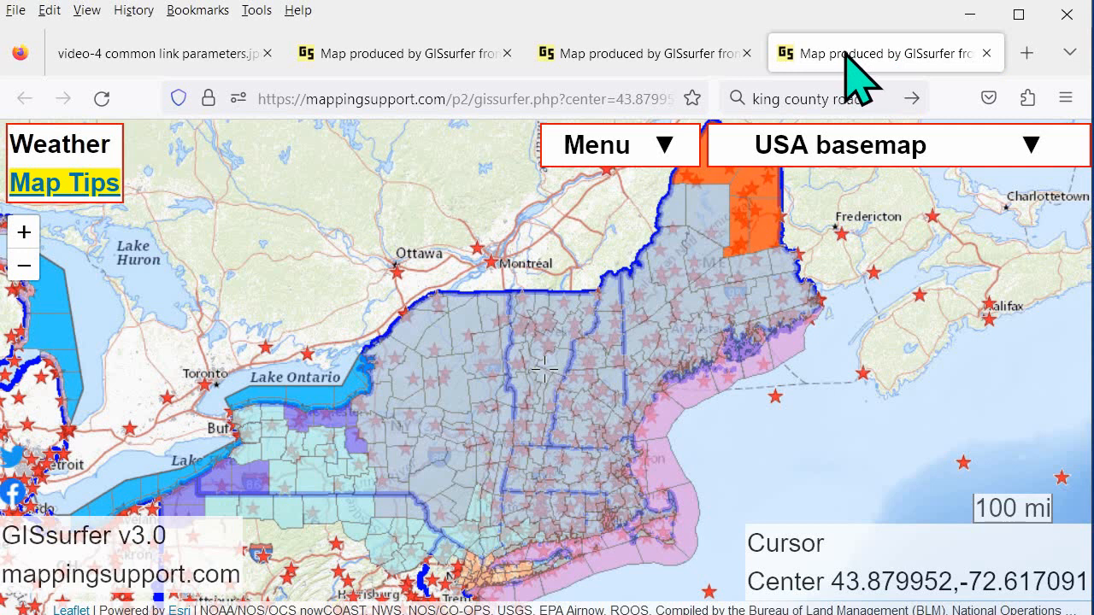
# Step: Compare the overlay stacking numbers listed for the original weather map with those of the map from the edited link
pyautogui.click(646, 54)
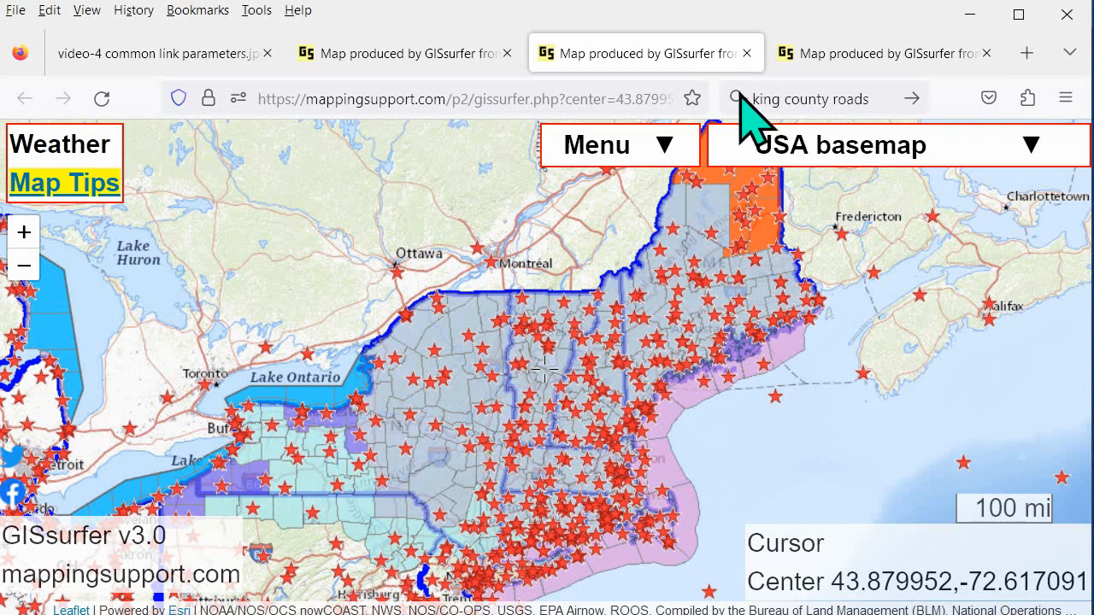
pyautogui.click(794, 154)
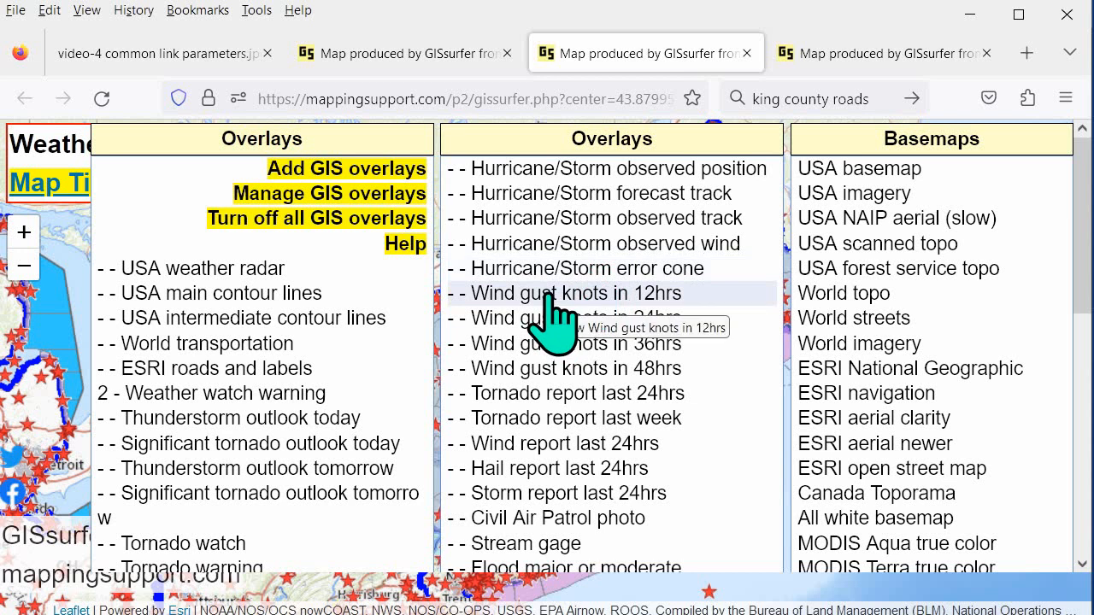
pyautogui.scroll(-2, 282, 393)
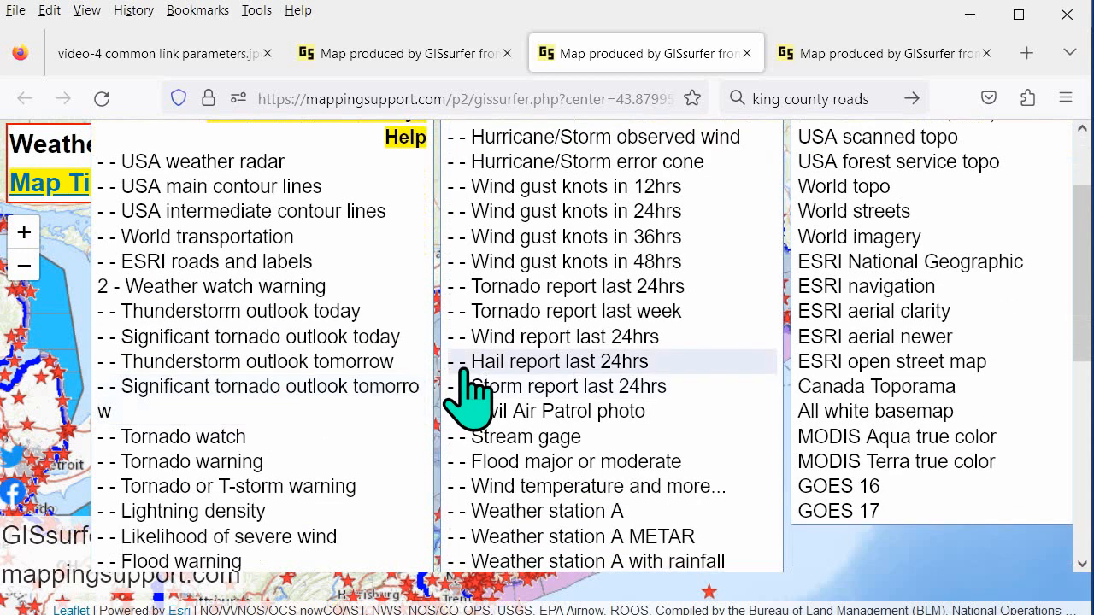
pyautogui.scroll(-2, 571, 323)
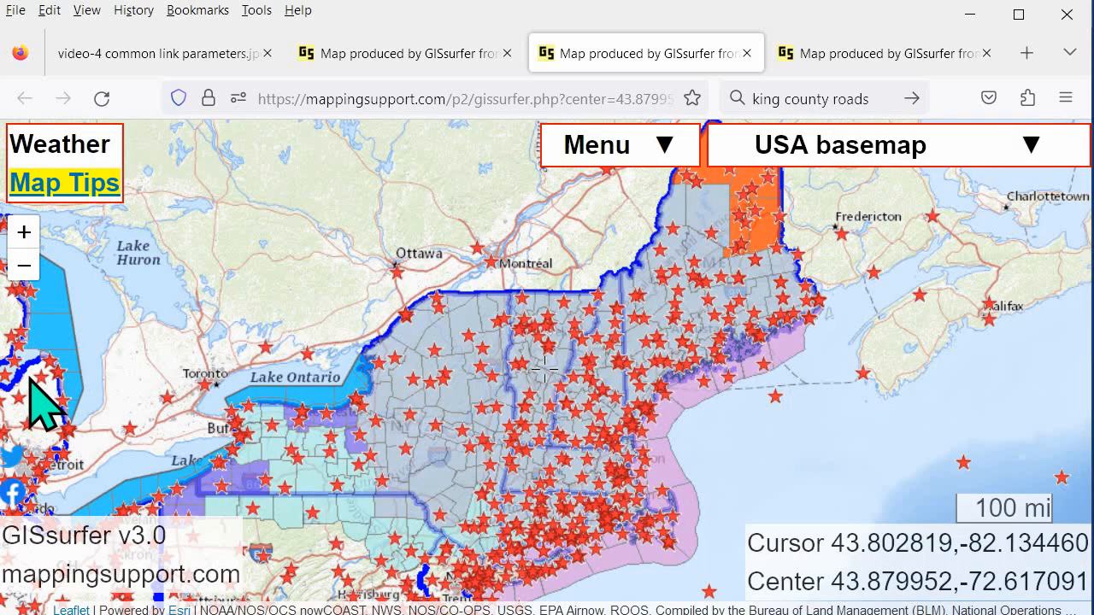
pyautogui.click(870, 53)
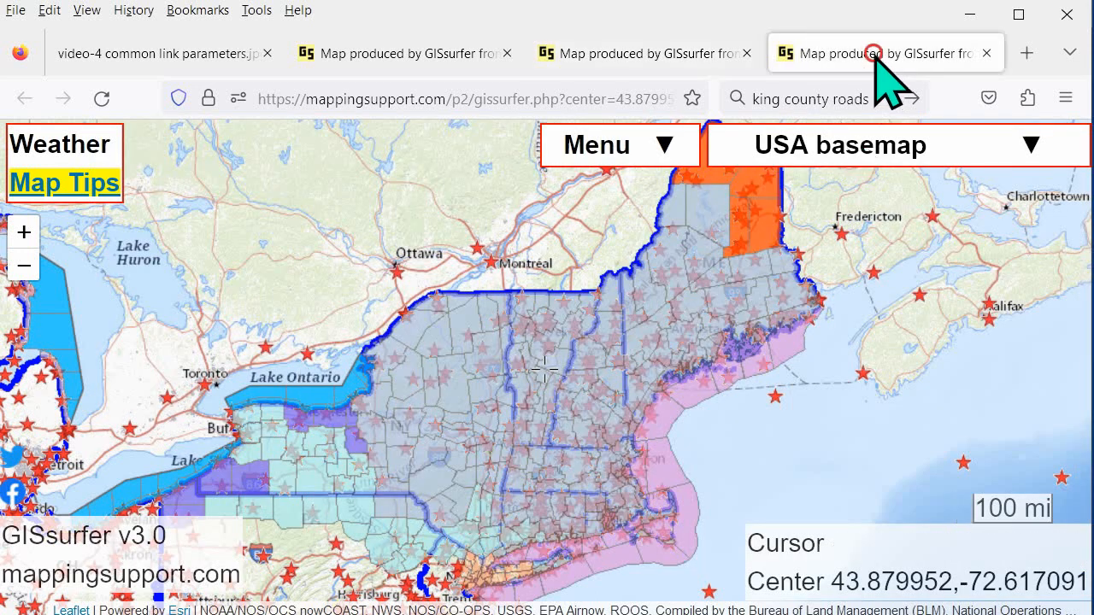
pyautogui.click(833, 140)
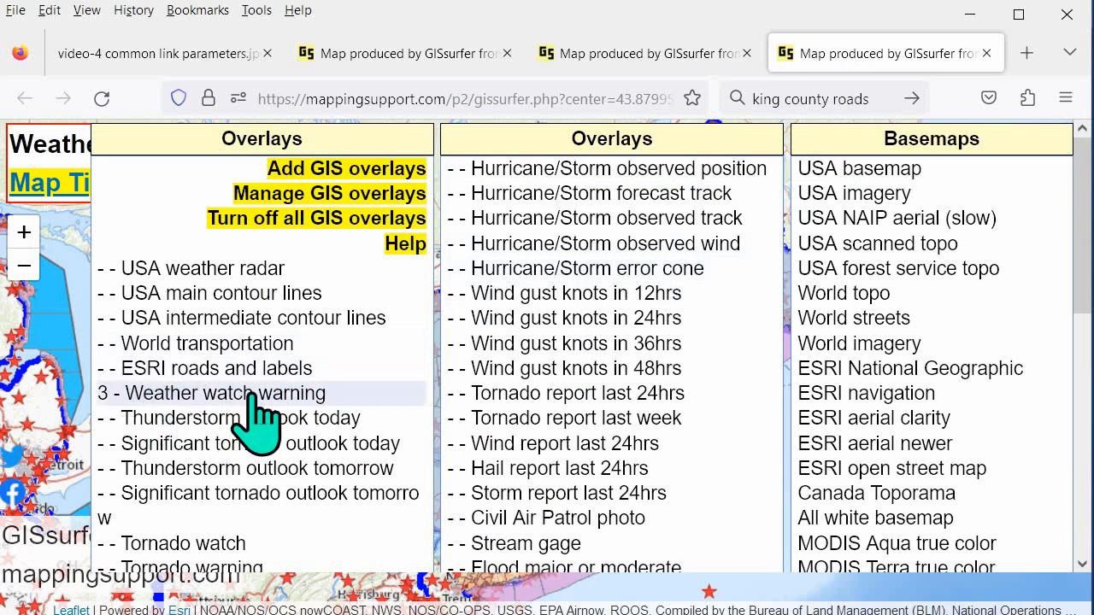
pyautogui.scroll(-3, 540, 419)
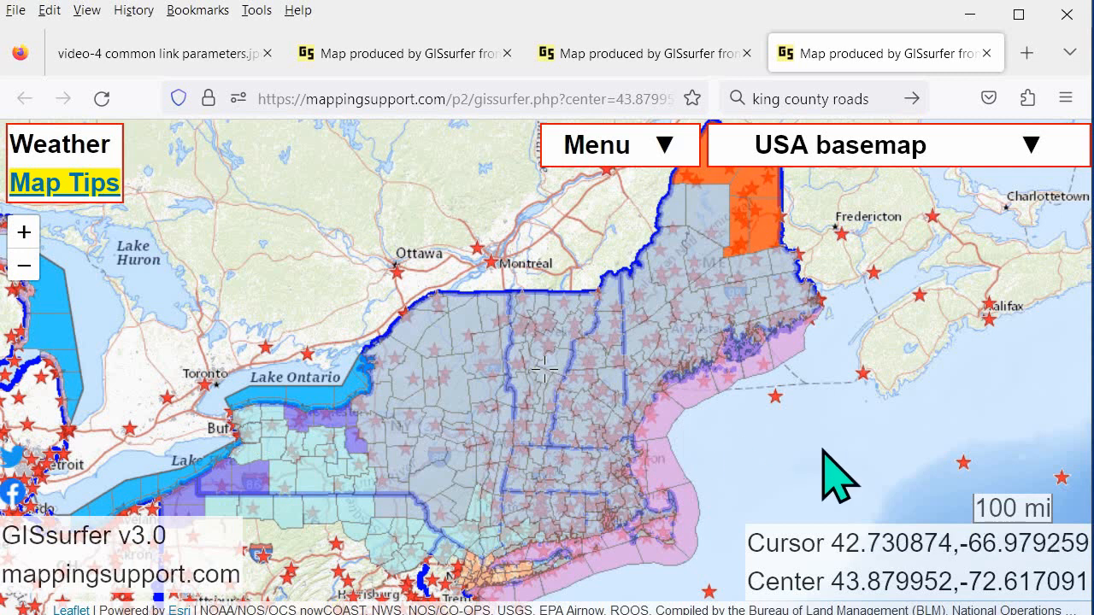
# Step: Query a spot in the ocean on the edited map and examine which GISsurfer layer is reported as on top
pyautogui.click(776, 444)
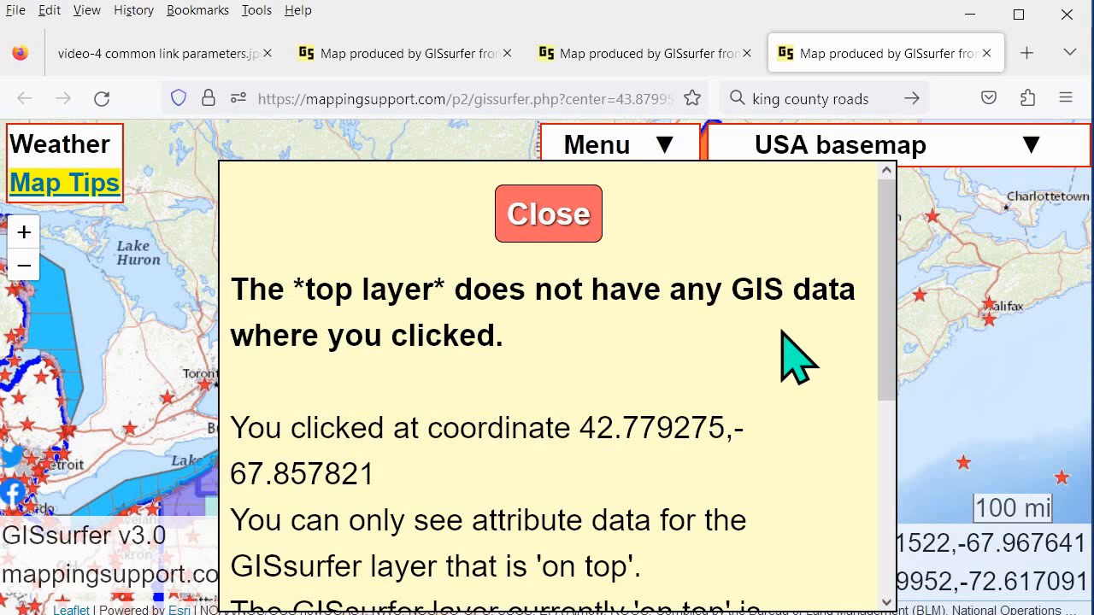
pyautogui.moveTo(891, 305); pyautogui.dragTo(898, 439)
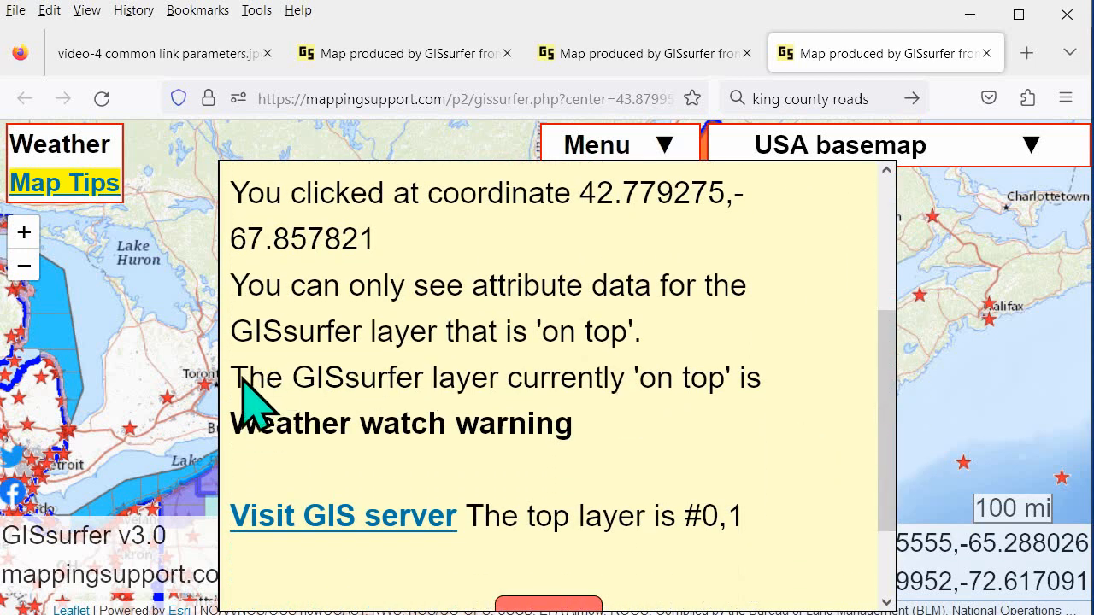
pyautogui.moveTo(239, 376); pyautogui.dragTo(552, 425)
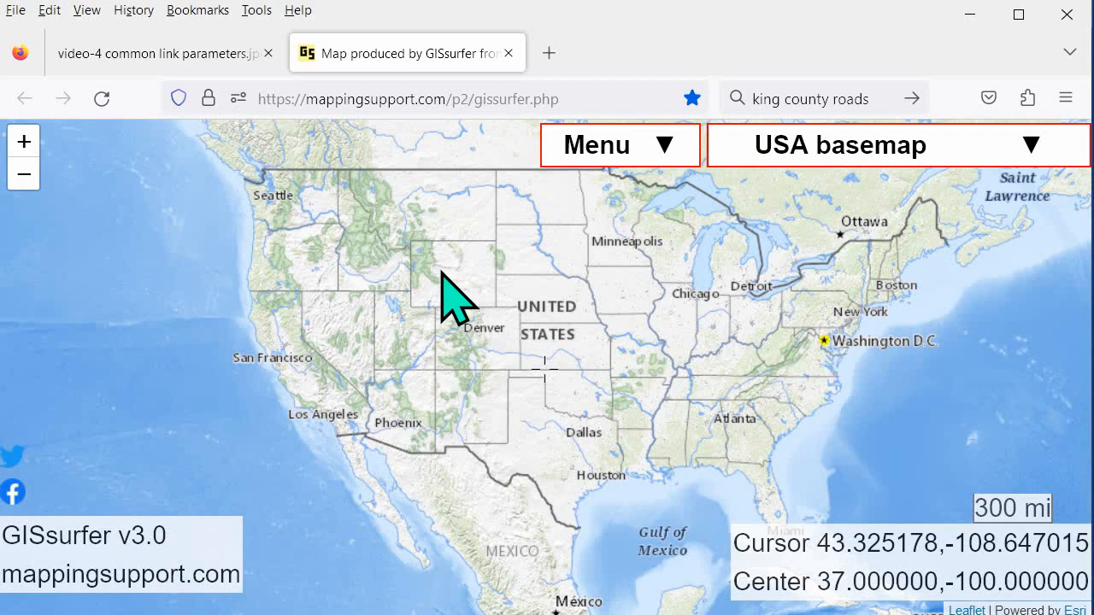
# Step: Turn off the crosshair on the default GISsurfer map and change its scale to metric units
pyautogui.click(593, 156)
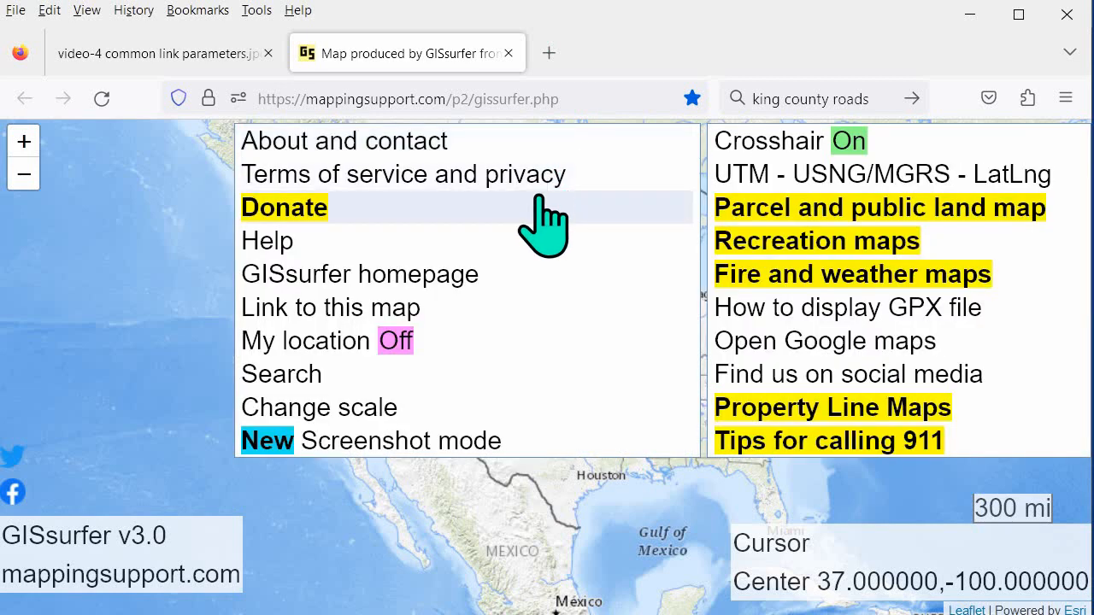
pyautogui.click(748, 141)
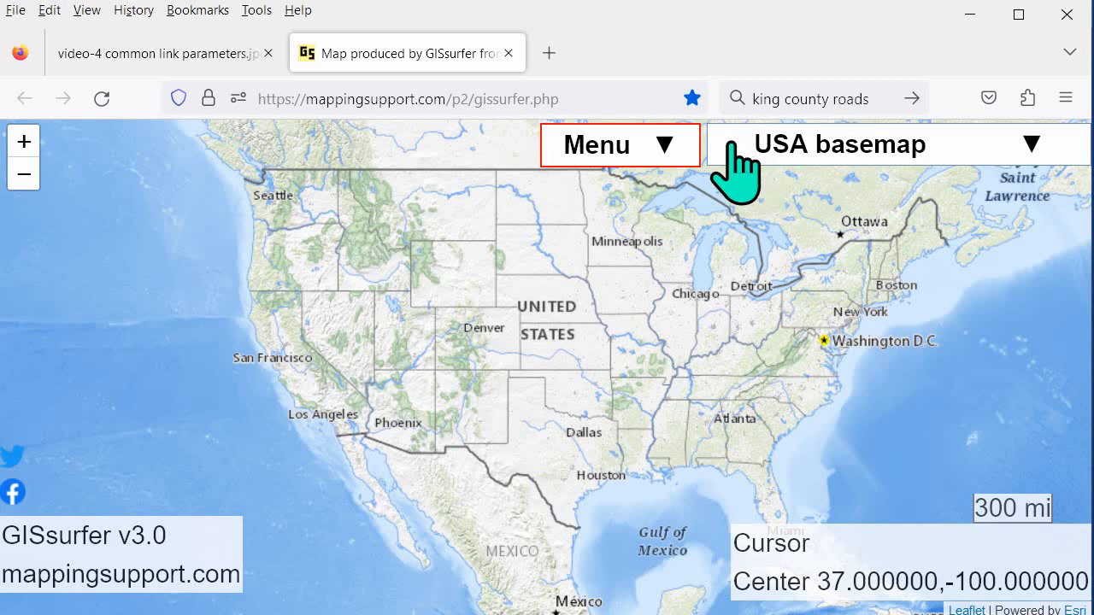
pyautogui.click(617, 151)
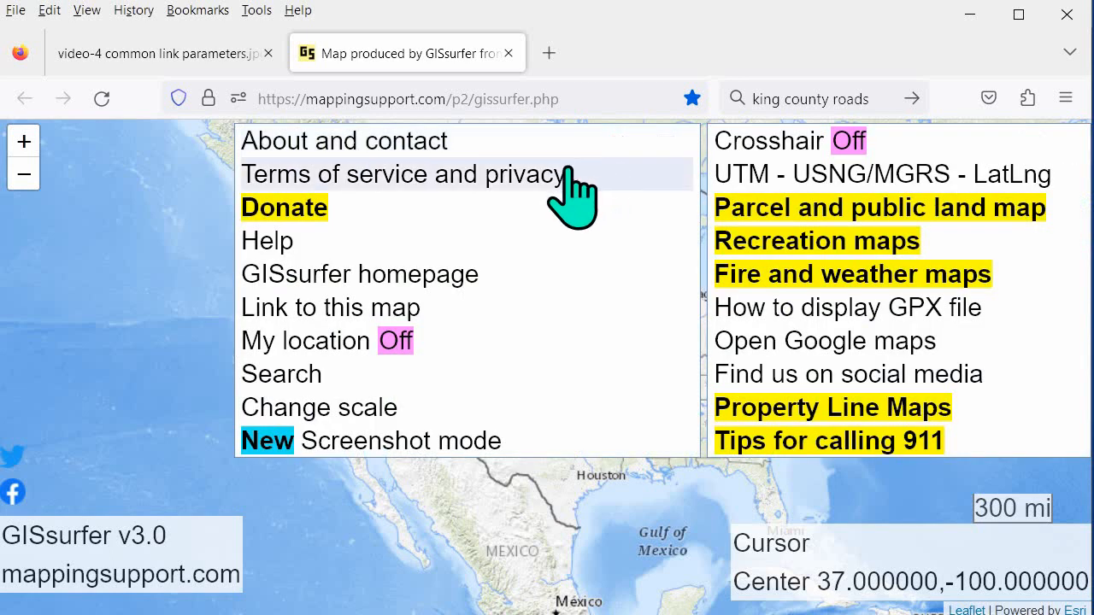
pyautogui.click(356, 407)
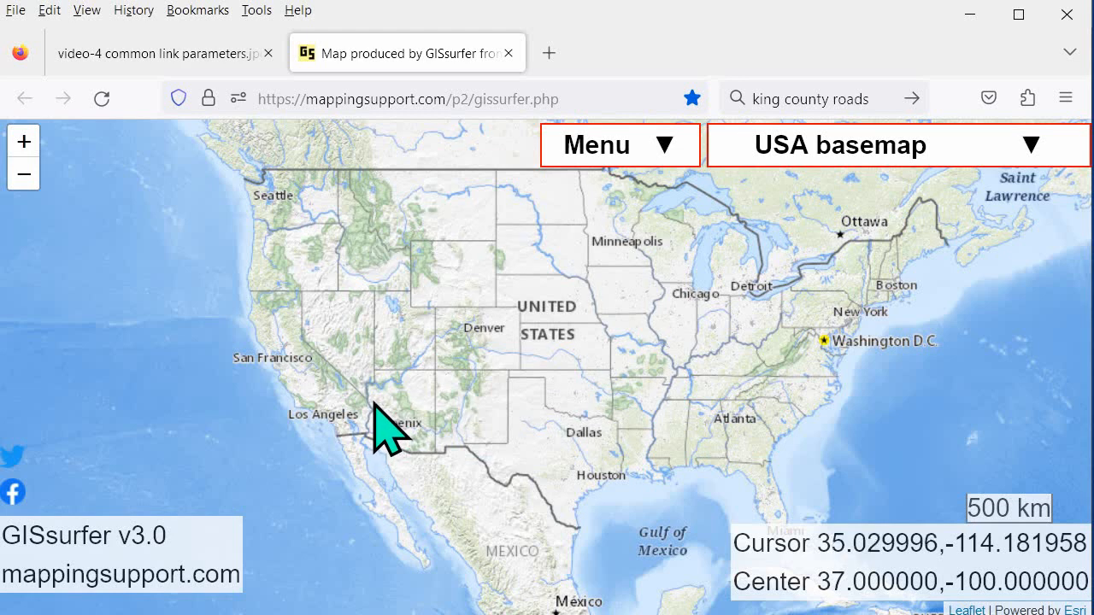
# Step: Turn off the coordinate display on the default map
pyautogui.click(596, 152)
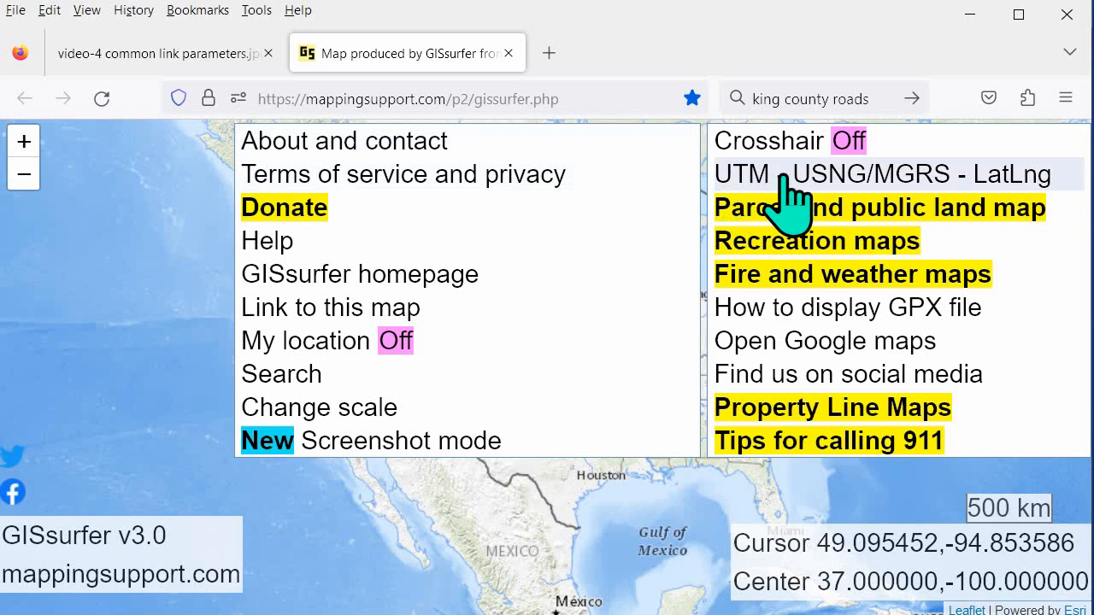
pyautogui.click(829, 175)
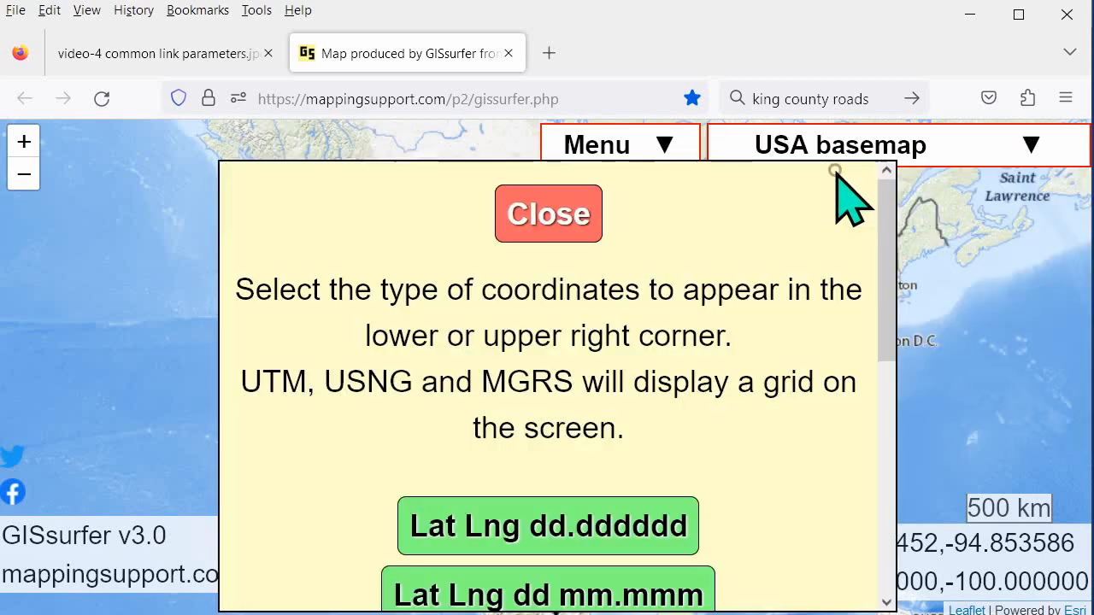
pyautogui.scroll(-5, 650, 368)
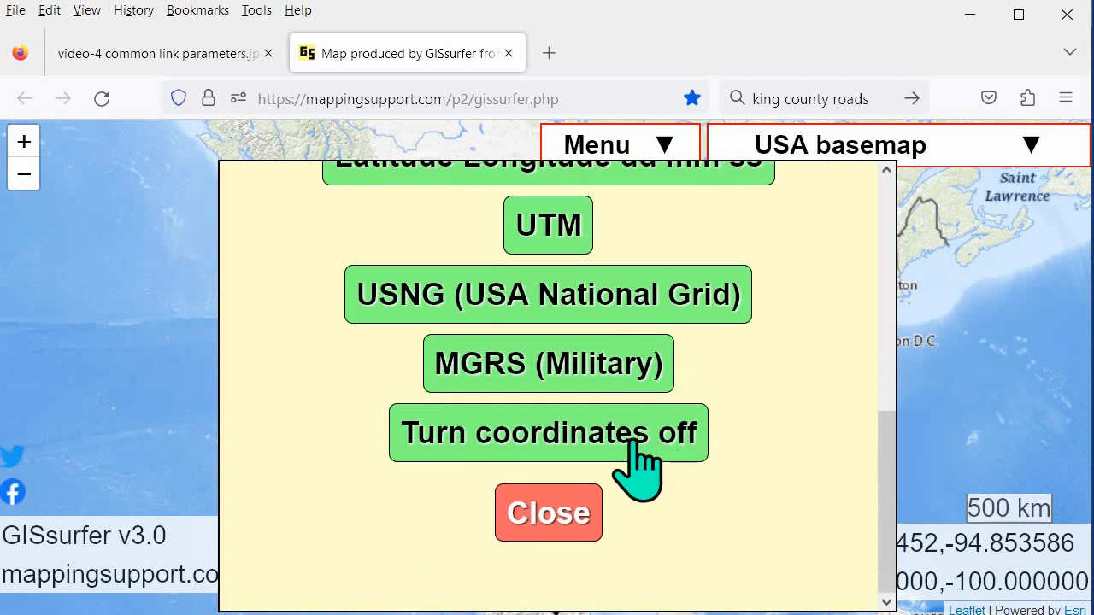
pyautogui.click(586, 434)
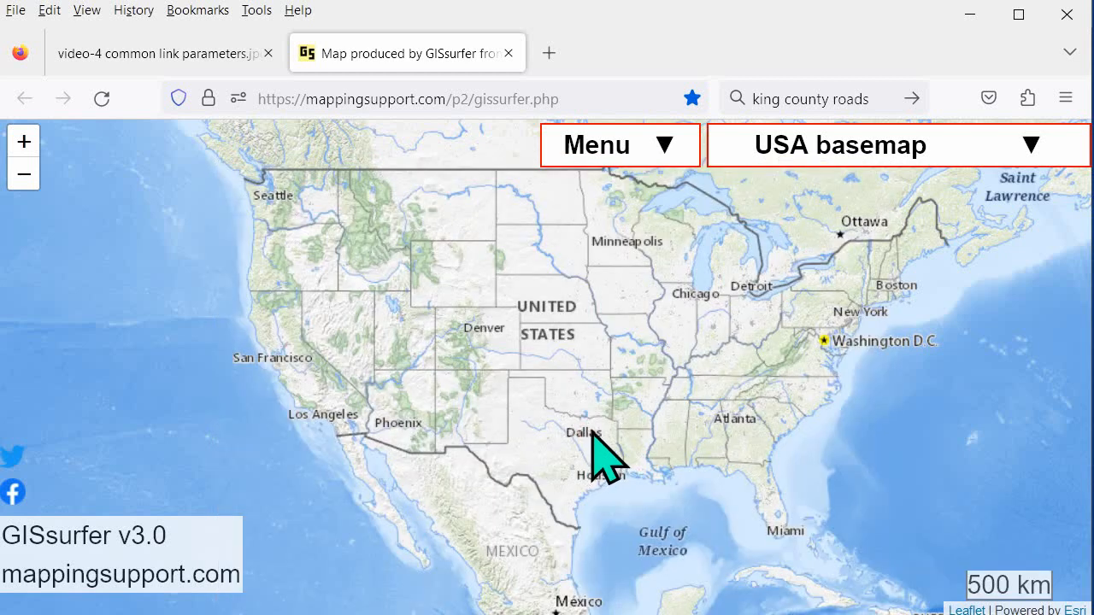
# Step: Generate a GISsurfer link to the customized default map and copy it
pyautogui.click(590, 144)
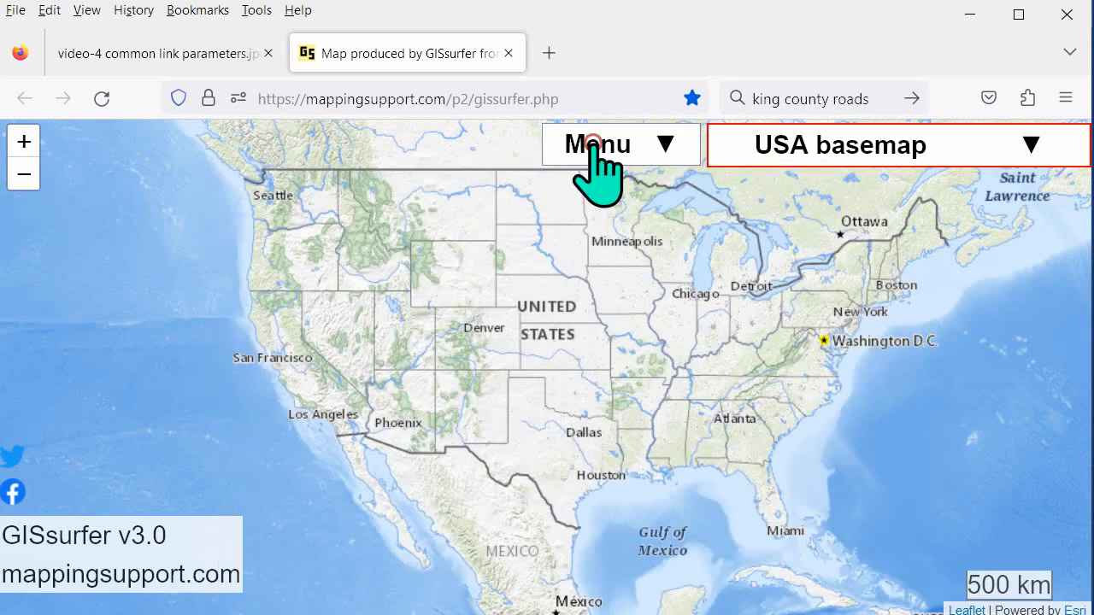
pyautogui.click(380, 309)
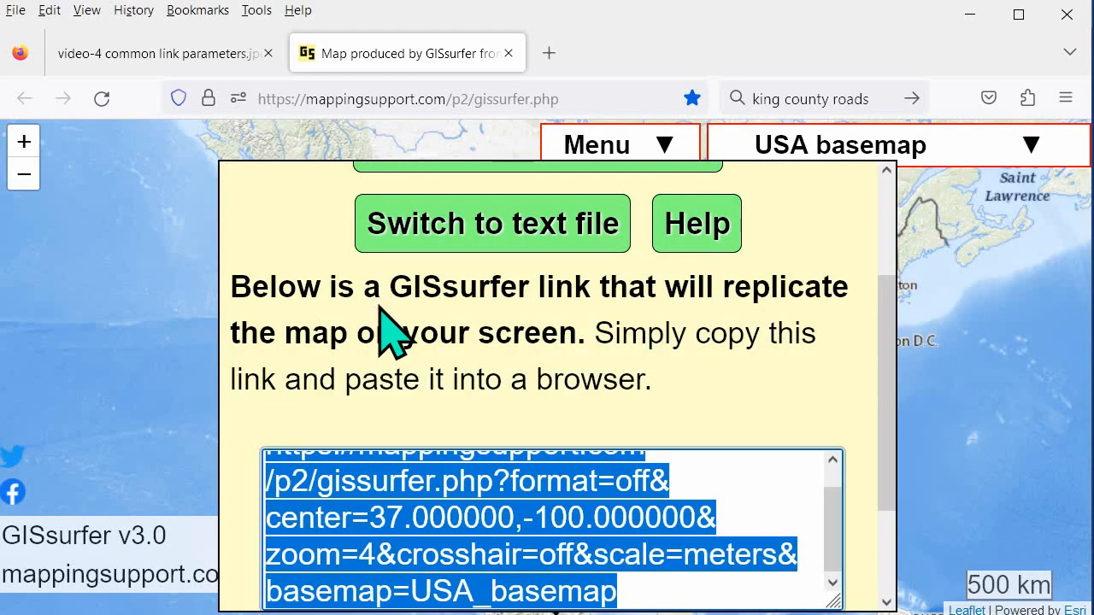
pyautogui.rightClick(355, 488)
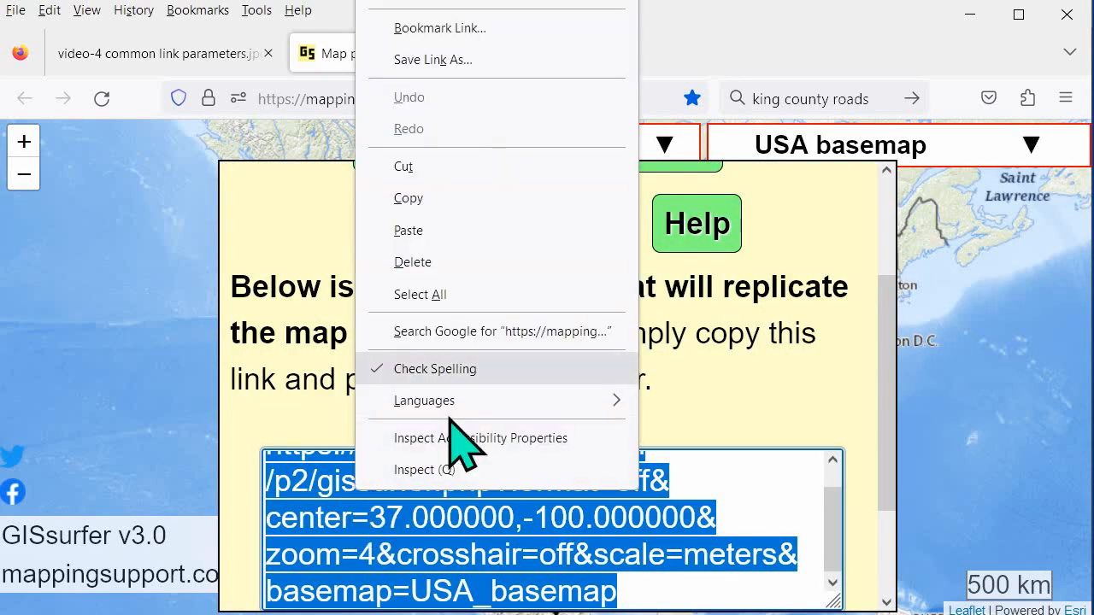
pyautogui.click(474, 197)
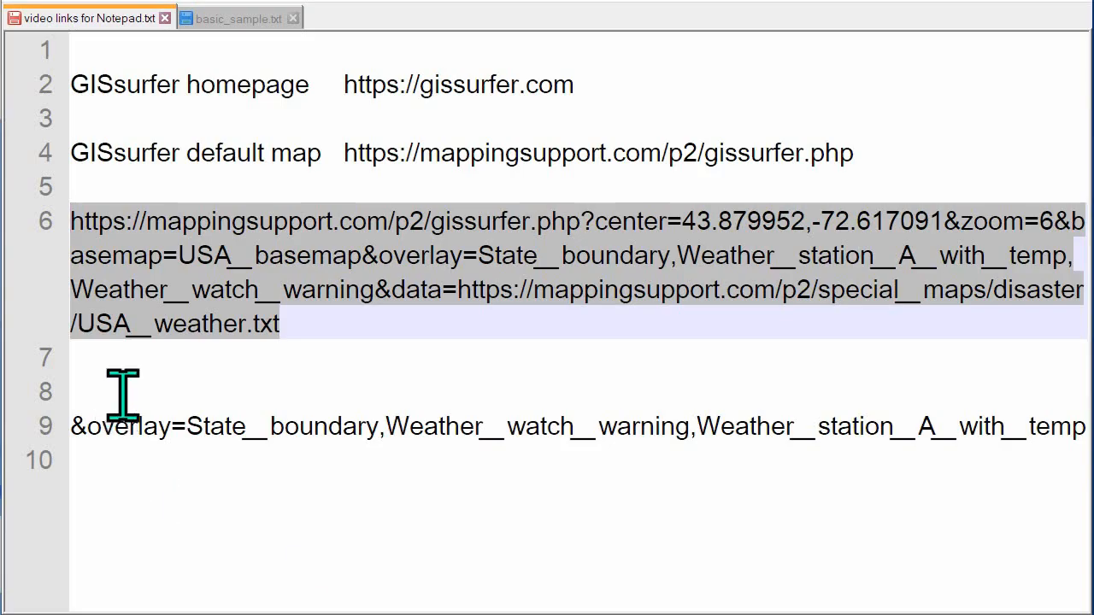
# Step: Switch to video links for Notepad.txt and replace everything from line 6 down with the copied default map link
pyautogui.click(119, 392)
pyautogui.moveTo(75, 226); pyautogui.dragTo(51, 453)
pyautogui.rightClick(180, 323)
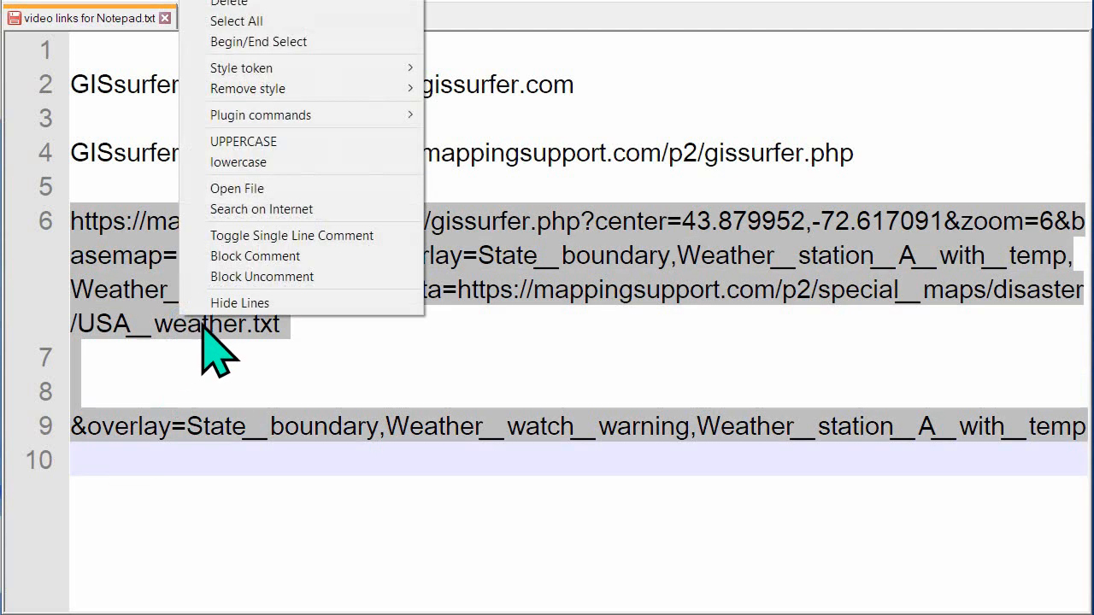
pyautogui.click(282, 3)
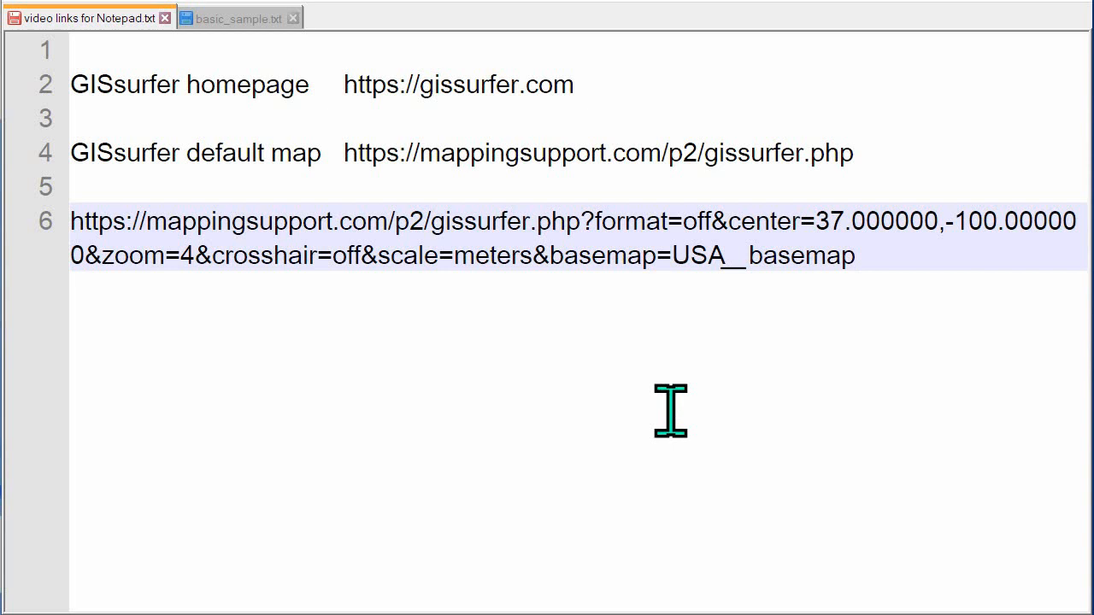
# Step: Highlight the format=off, crosshair=off and scale=meters parameters in the line 6 link one at a time to examine them
pyautogui.moveTo(596, 215); pyautogui.dragTo(708, 219)
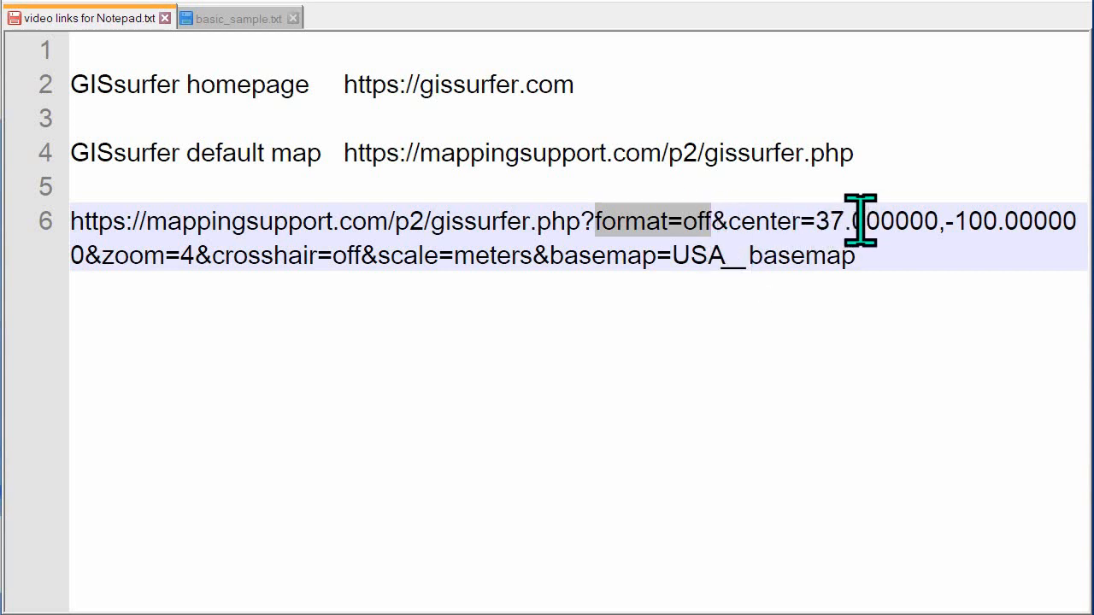
pyautogui.click(212, 258)
pyautogui.moveTo(212, 258); pyautogui.dragTo(343, 261)
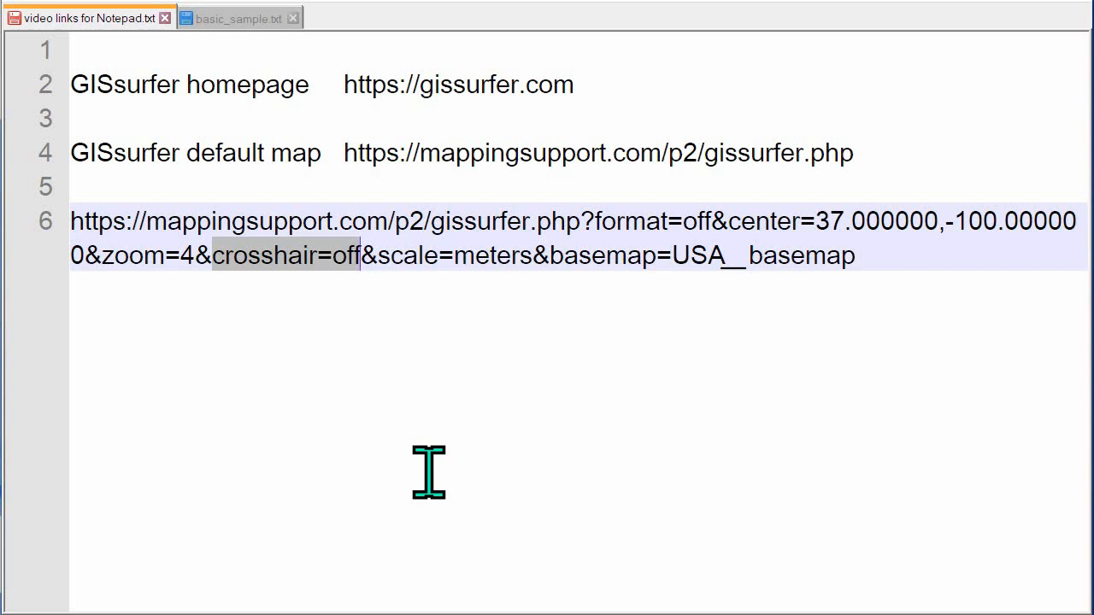
pyautogui.moveTo(378, 247); pyautogui.dragTo(535, 252)
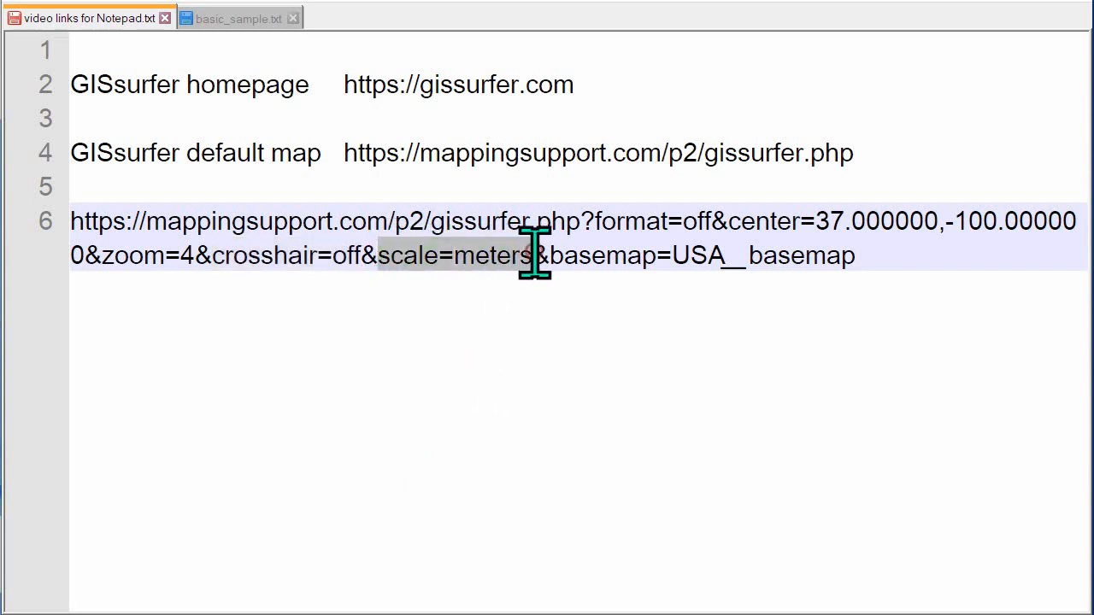
# Step: Select the entire GISsurfer link on line 6 and copy it
pyautogui.click(532, 383)
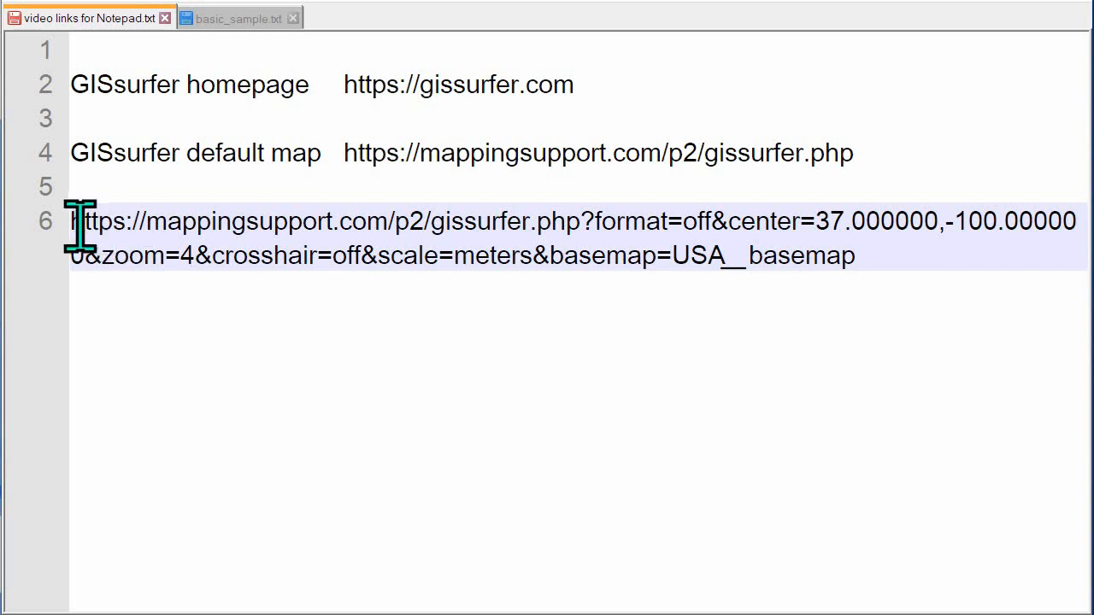
pyautogui.moveTo(75, 229); pyautogui.dragTo(857, 254)
pyautogui.rightClick(798, 245)
pyautogui.click(812, 281)
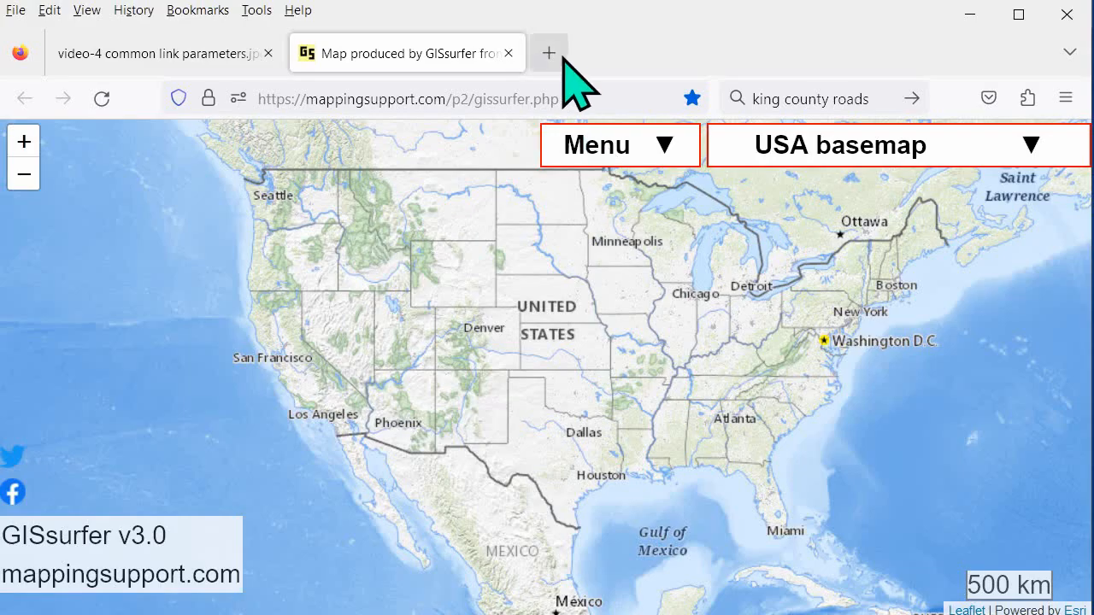
# Step: Switch to Firefox and load the copied link in a new tab to check the map it produces, closing that tab when done
pyautogui.click(551, 53)
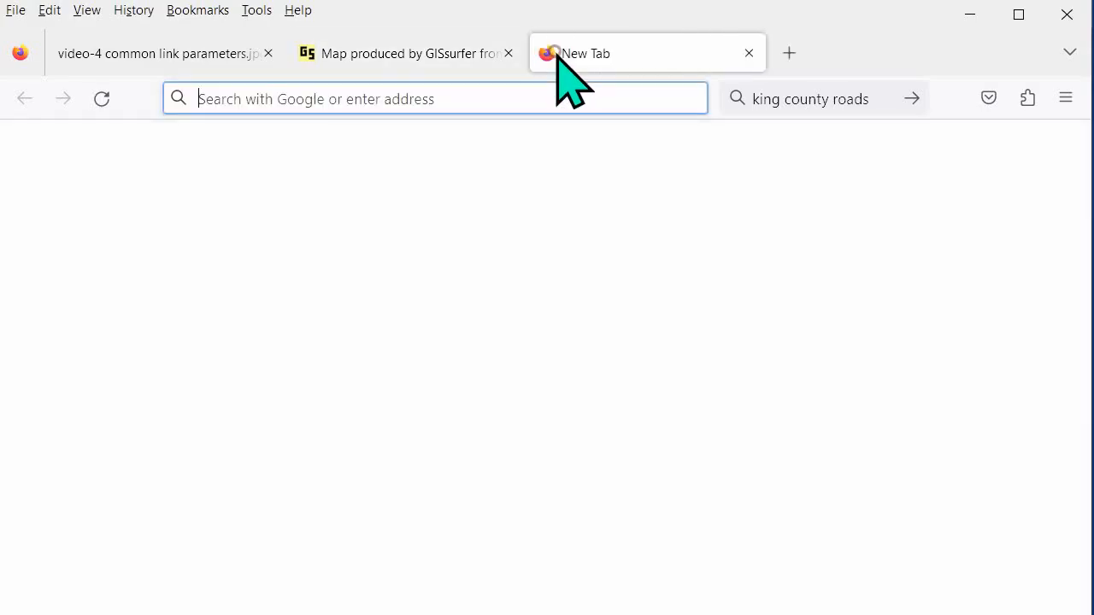
pyautogui.rightClick(509, 102)
pyautogui.click(561, 288)
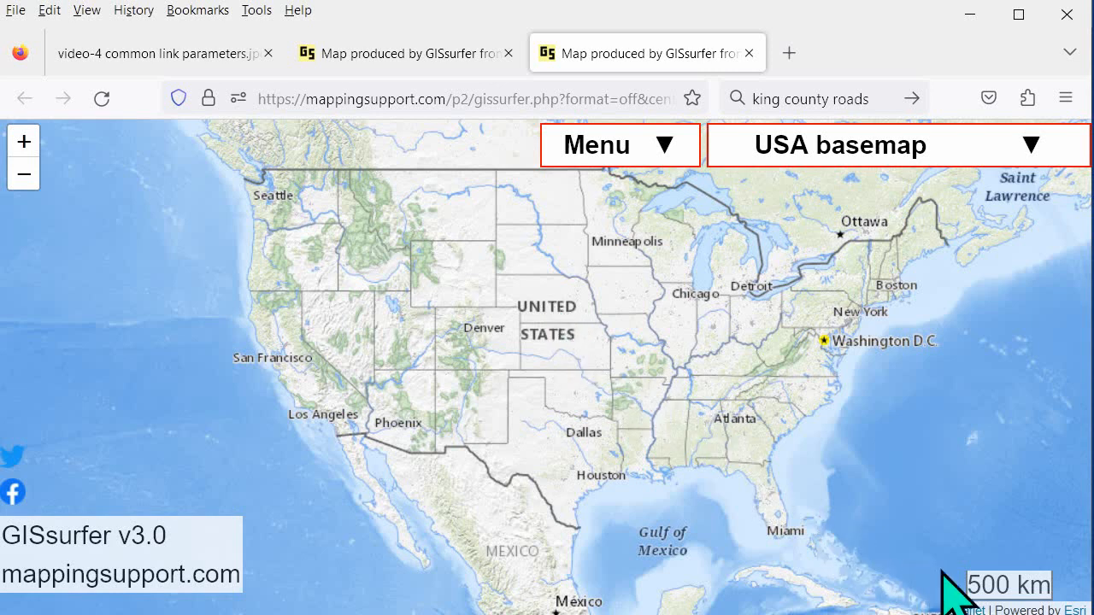
pyautogui.moveTo(555, 354); pyautogui.dragTo(586, 354)
pyautogui.hotkey('ctrl', 'w')
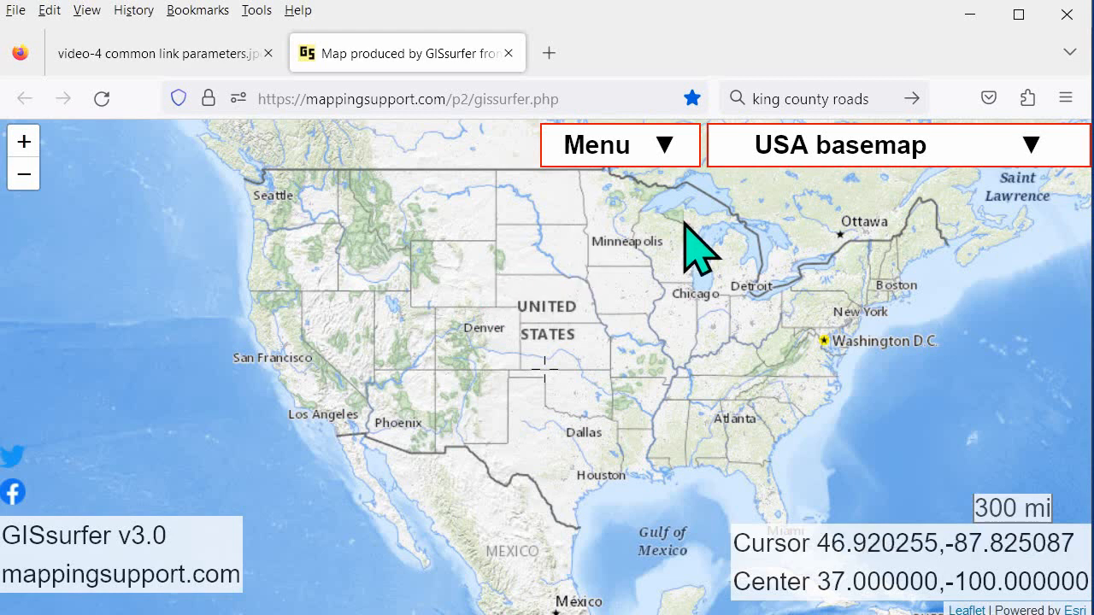
# Step: Set the default map's basemap to World imagery and turn on the World transportation overlay
pyautogui.click(791, 145)
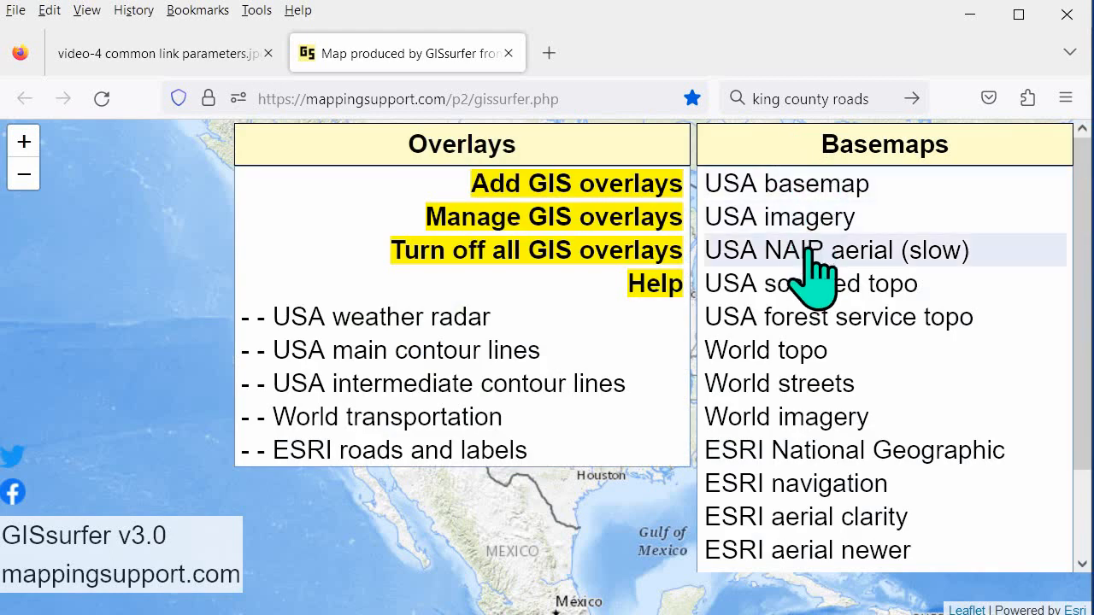
pyautogui.click(819, 419)
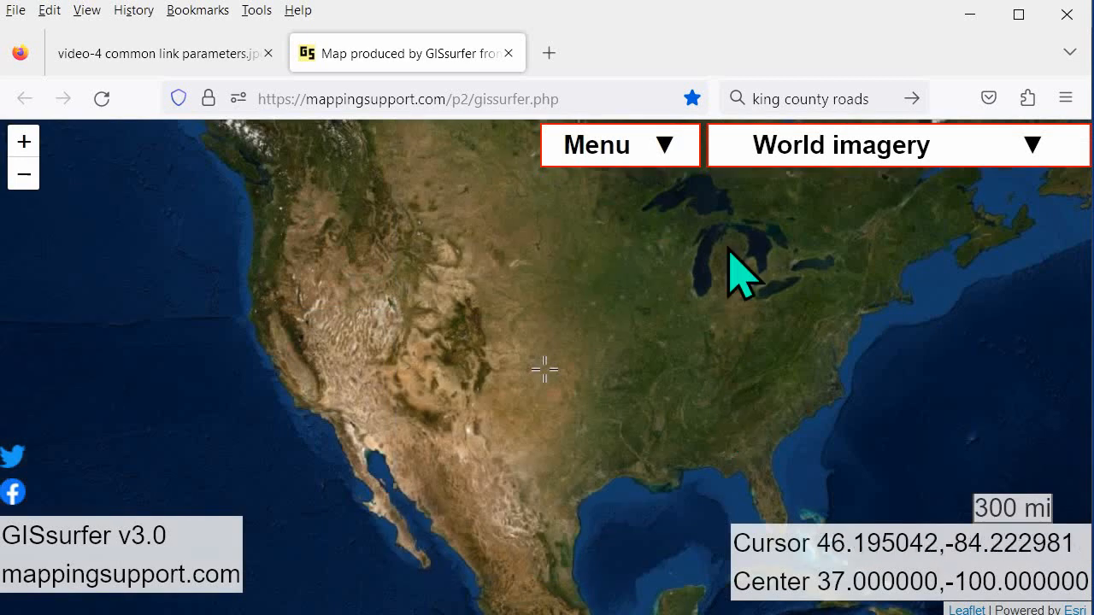
pyautogui.click(773, 143)
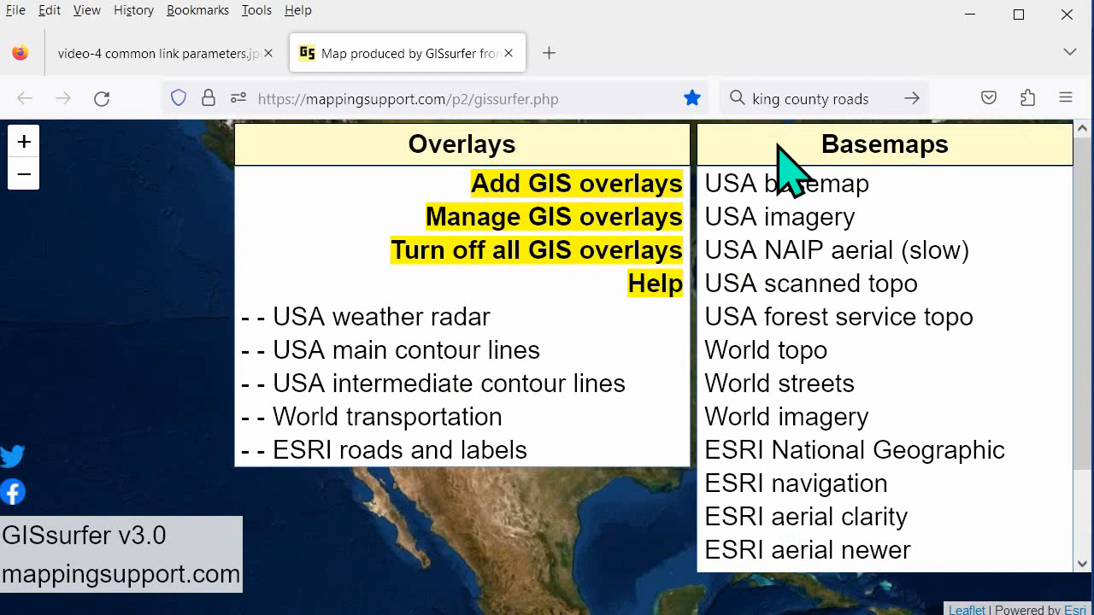
pyautogui.click(462, 412)
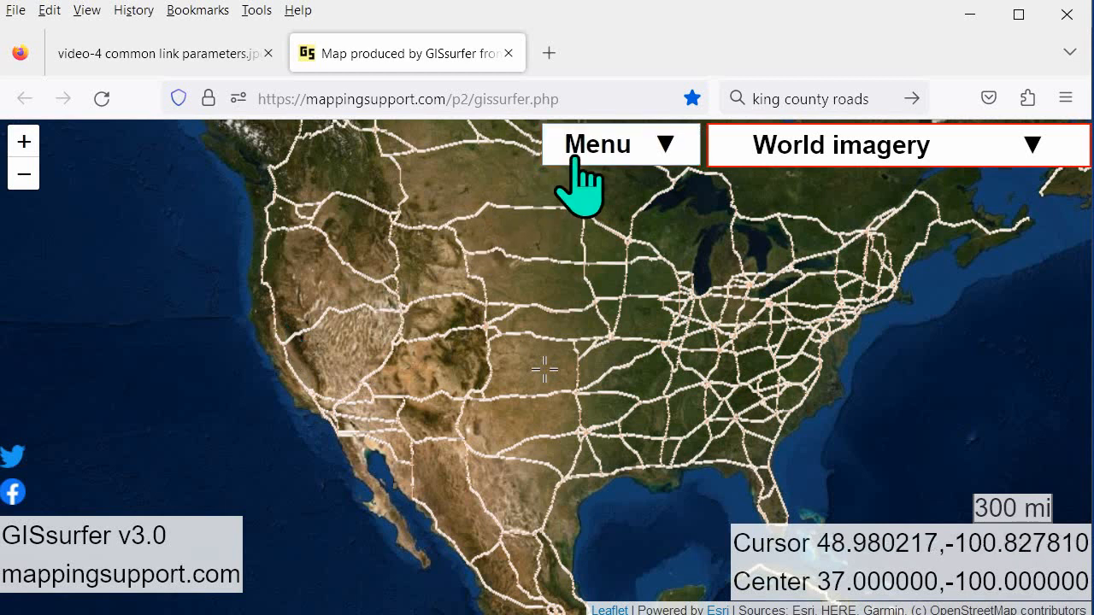
# Step: Generate a GISsurfer link to the World imagery map with its transportation overlay and copy it
pyautogui.click(598, 142)
pyautogui.click(357, 303)
pyautogui.rightClick(370, 481)
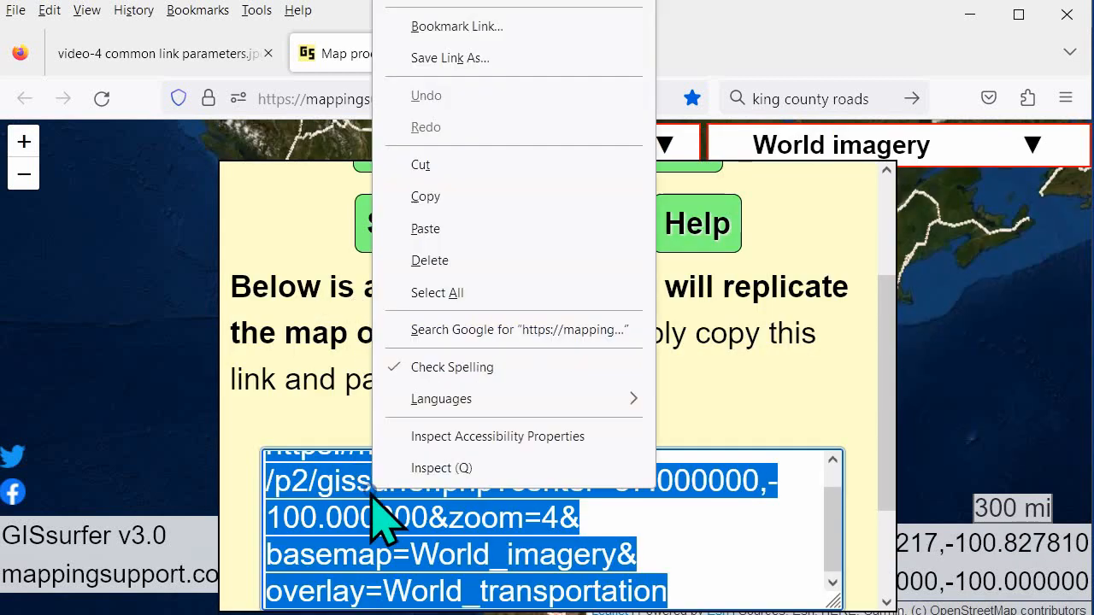
pyautogui.click(438, 195)
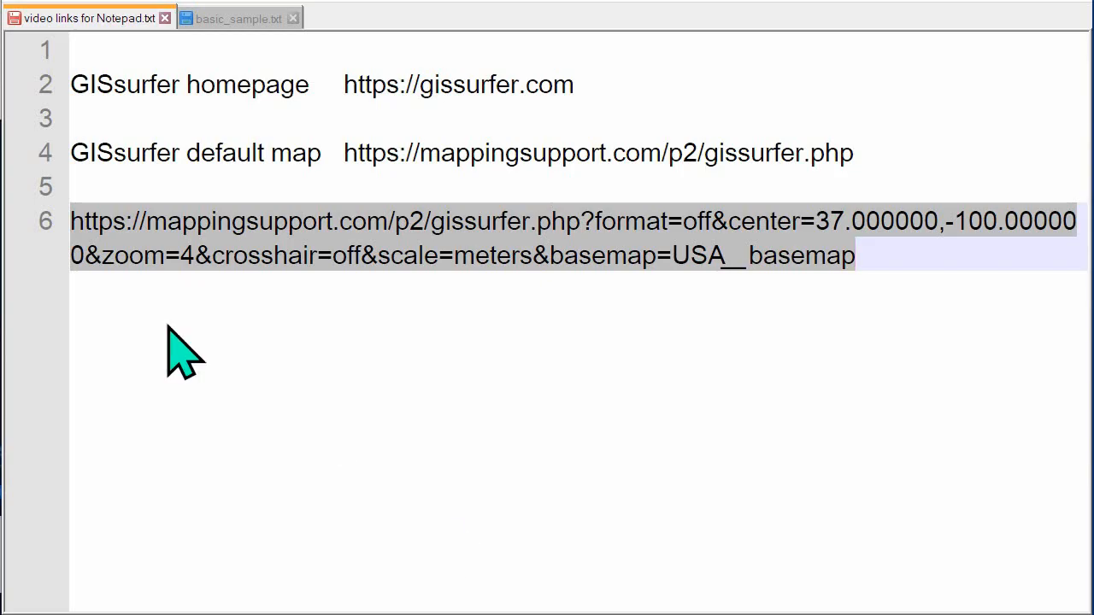
# Step: Switch to video links for Notepad.txt, replace the line 6 link with the copied one and append &mylocation=on to it
pyautogui.tripleClick(76, 220)
pyautogui.rightClick(139, 253)
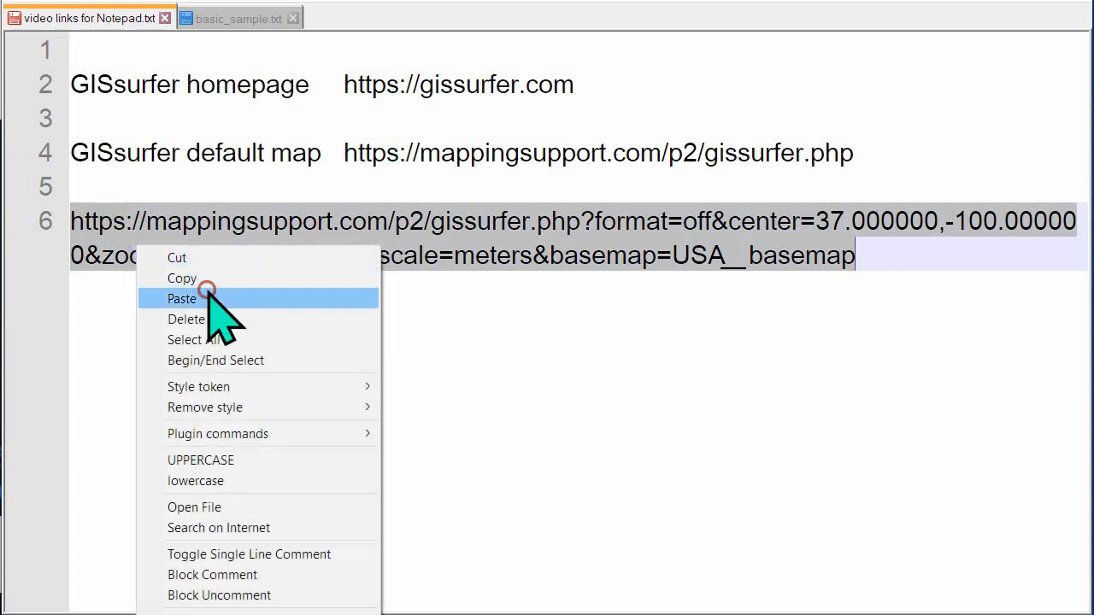
pyautogui.click(207, 295)
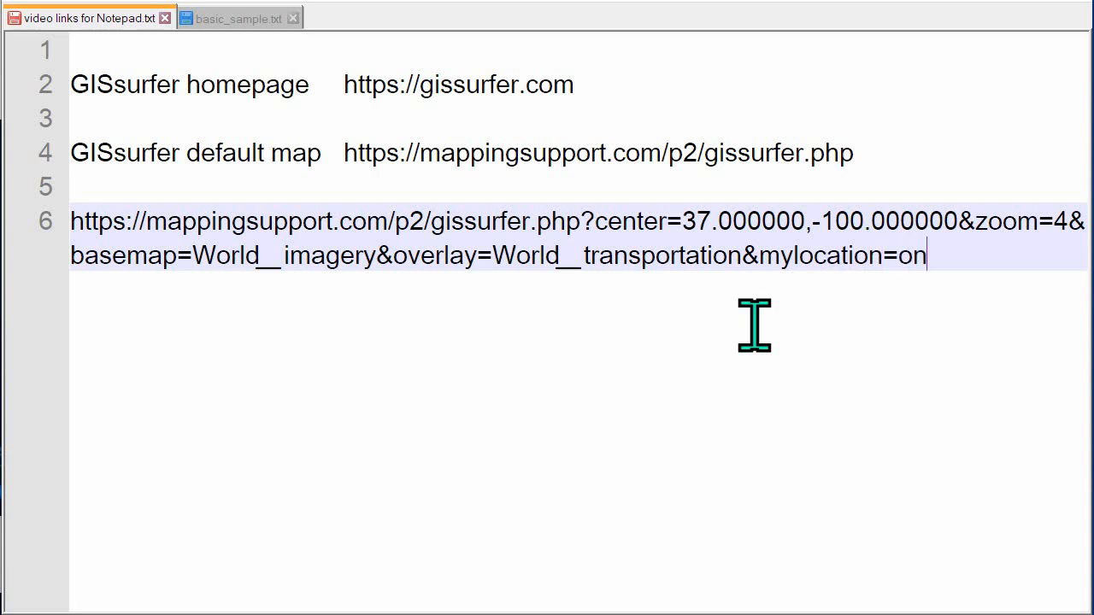
# Step: Open the complete line 6 link with mylocation=on in a new Firefox tab and allow mappingsupport.com to access the location
pyautogui.moveTo(936, 258); pyautogui.dragTo(19, 215)
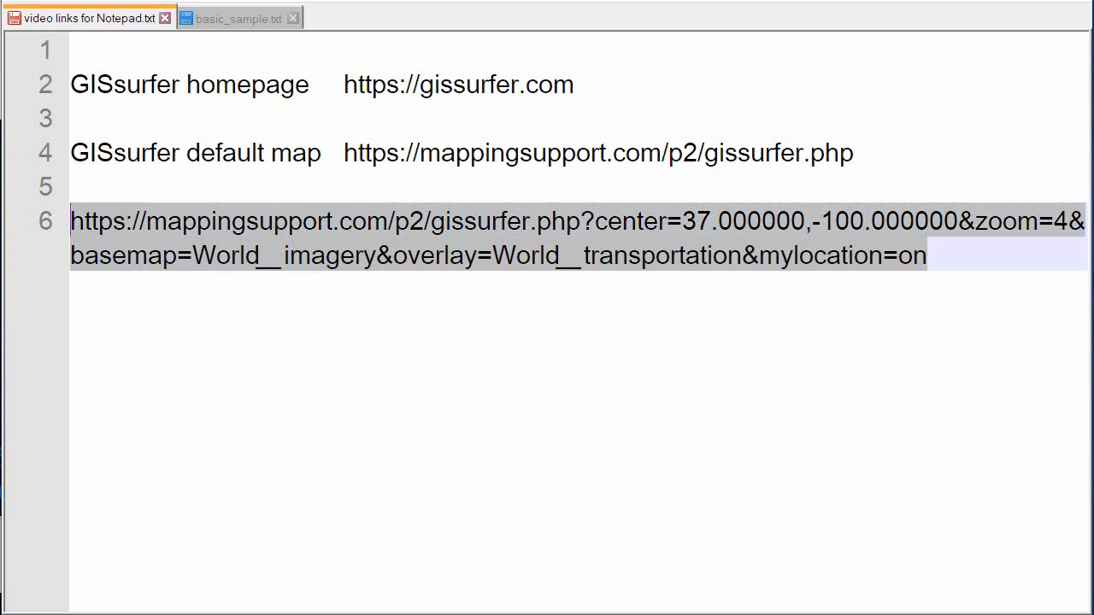
pyautogui.hotkey('alt', 'Tab')
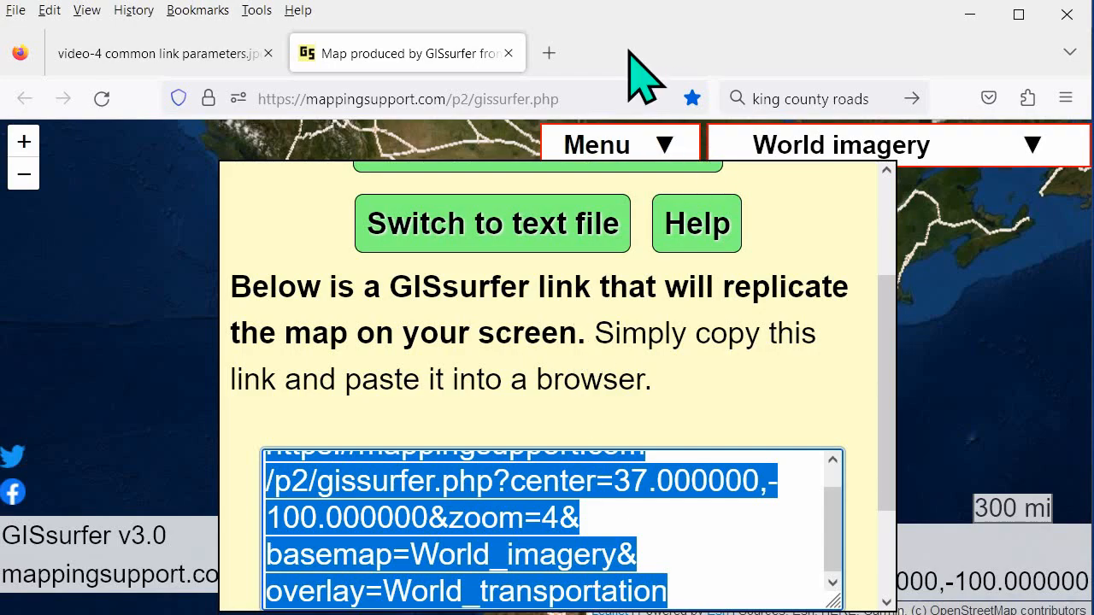
pyautogui.click(551, 49)
pyautogui.rightClick(461, 99)
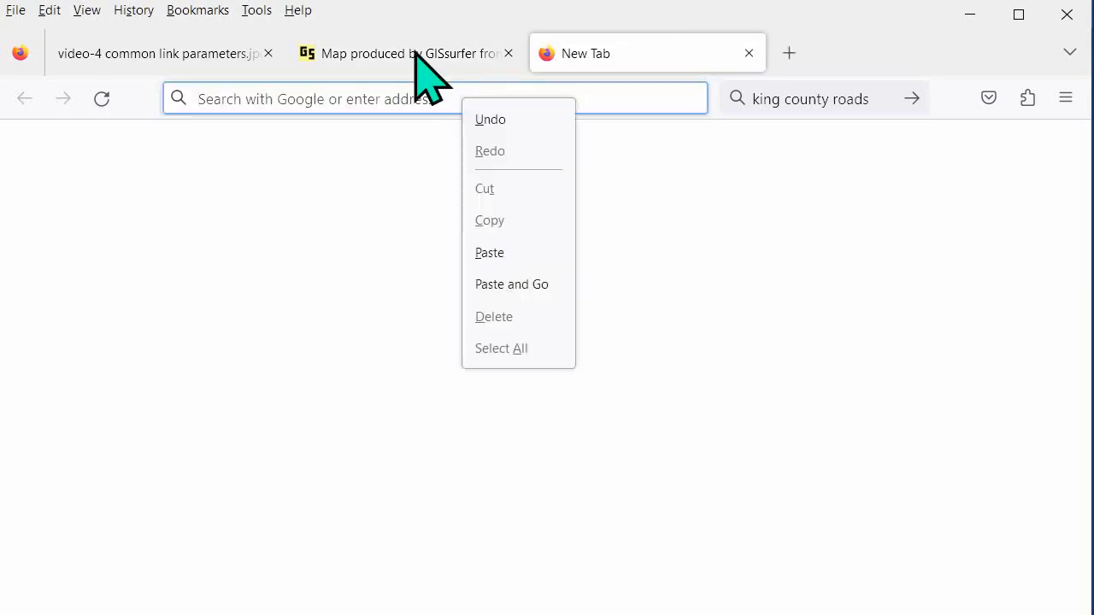
pyautogui.click(510, 253)
pyautogui.press('Return')
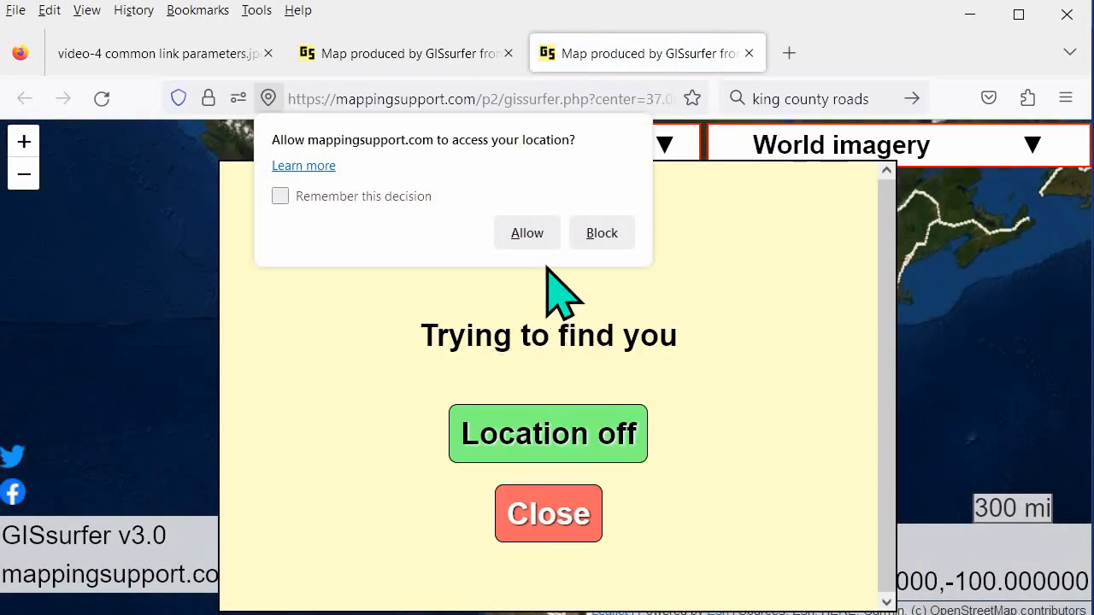
pyautogui.click(527, 233)
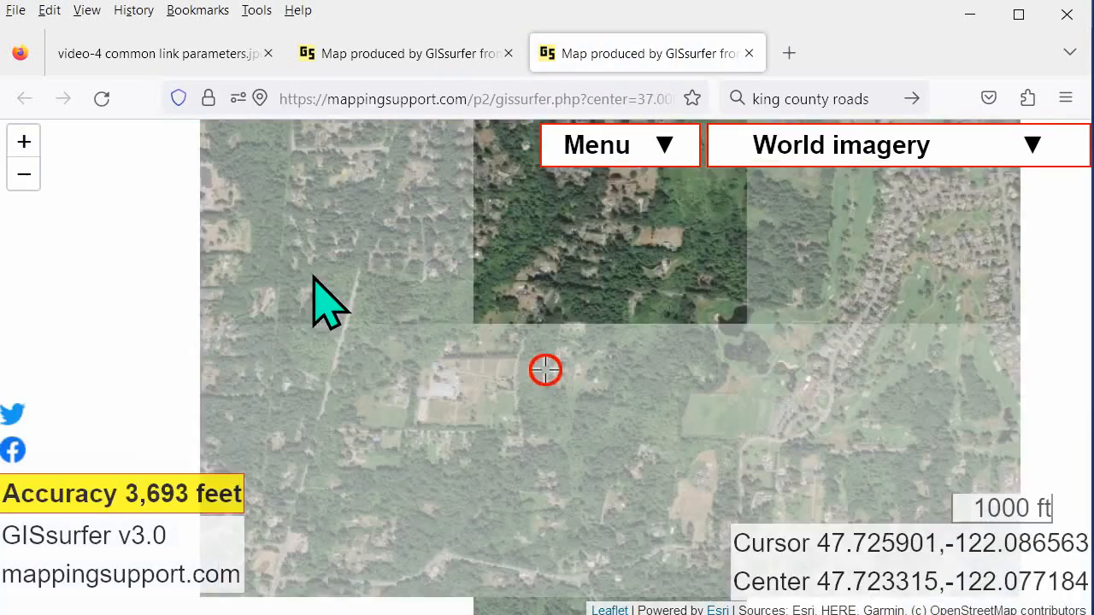